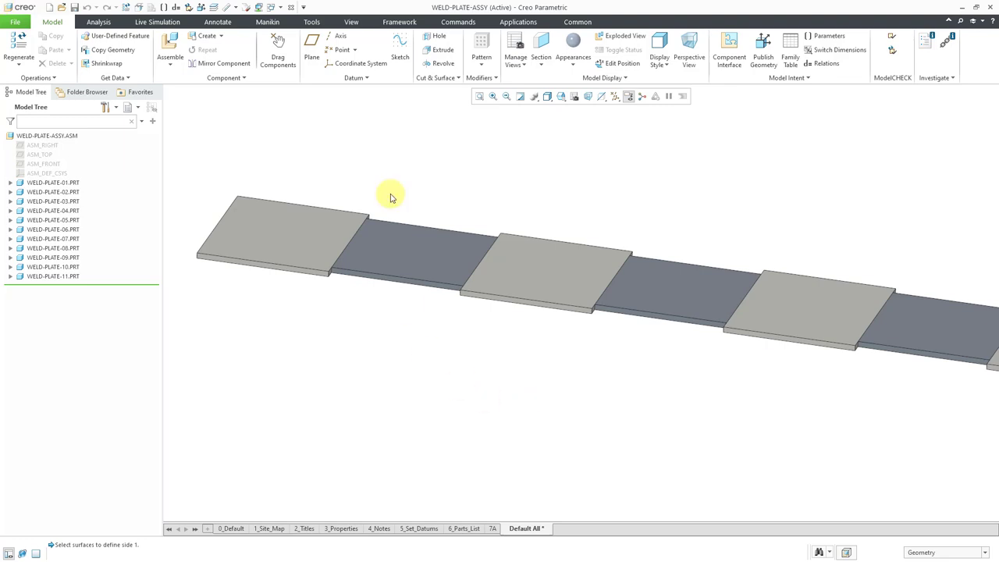
# Enter the Welding application and review the General and Family Table weld preferences without changing them
pyautogui.click(521, 23)
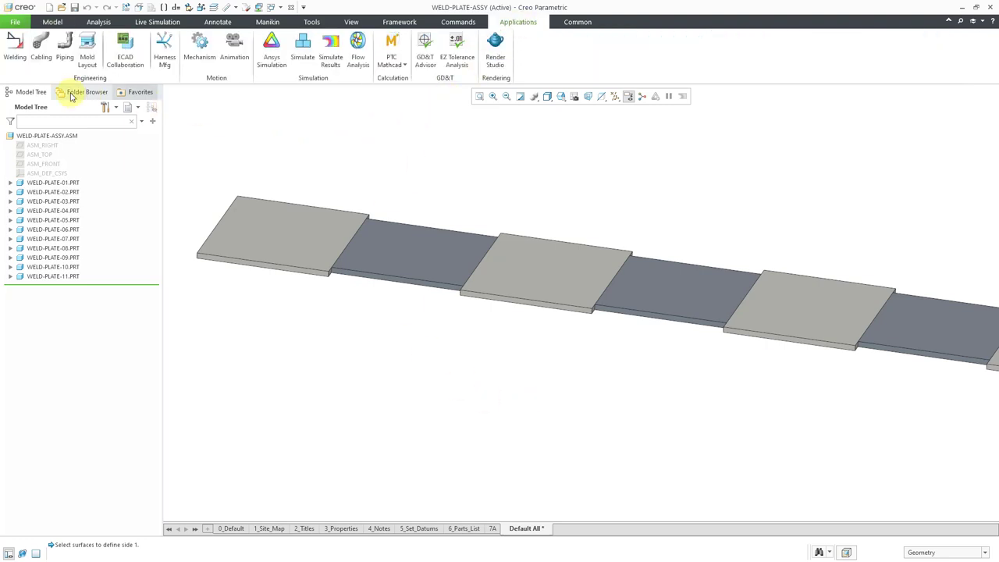
pyautogui.click(14, 58)
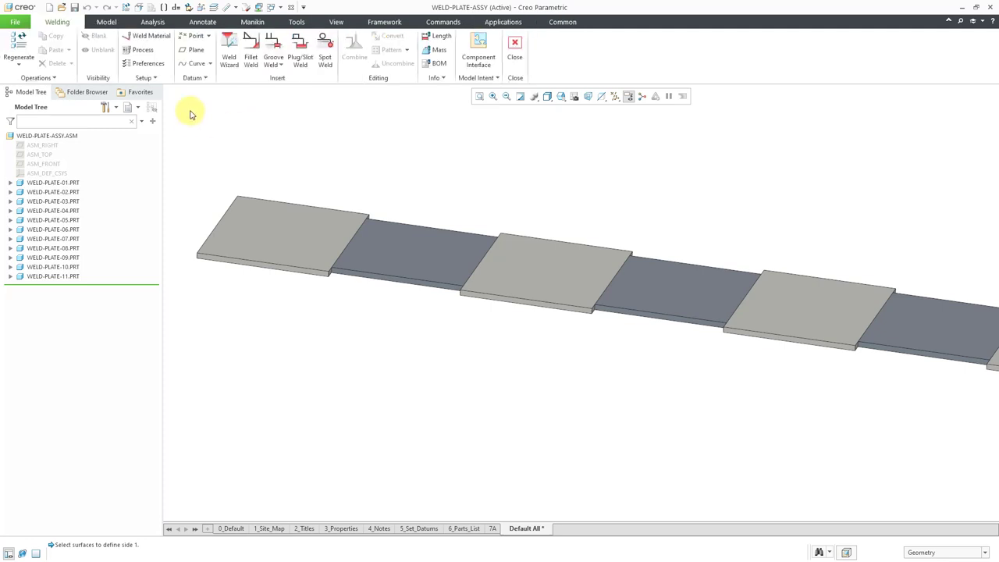
pyautogui.click(142, 64)
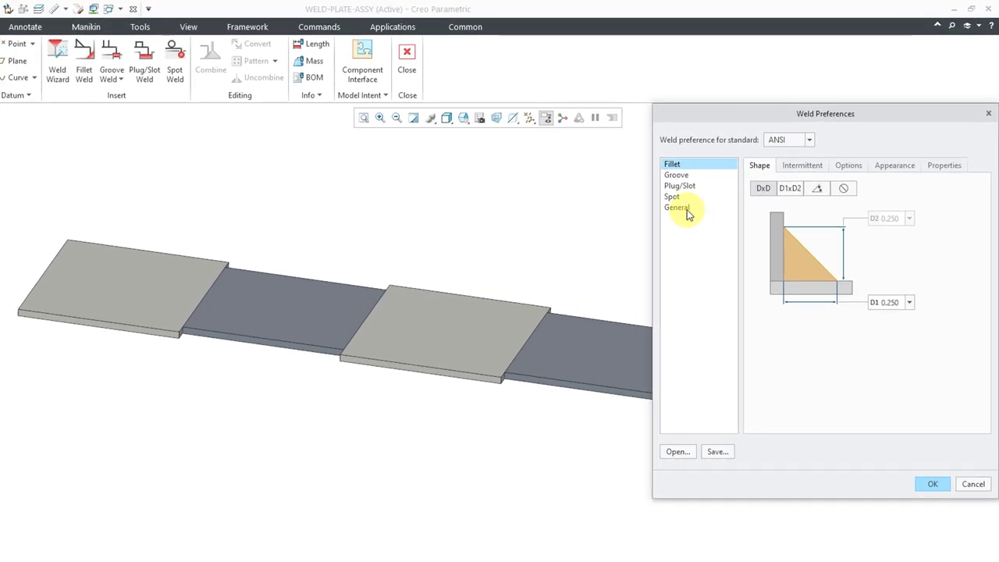
pyautogui.click(677, 208)
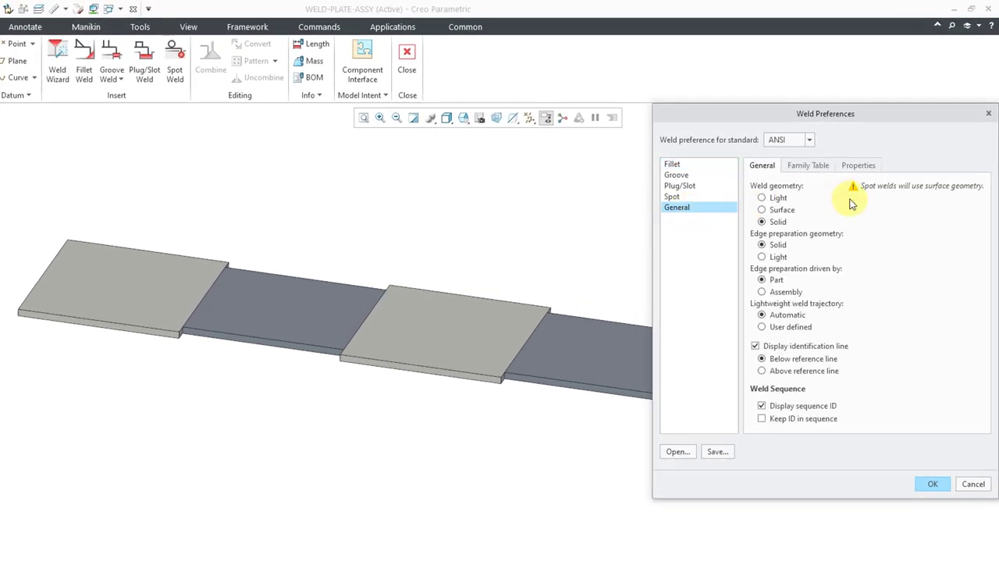
pyautogui.click(816, 165)
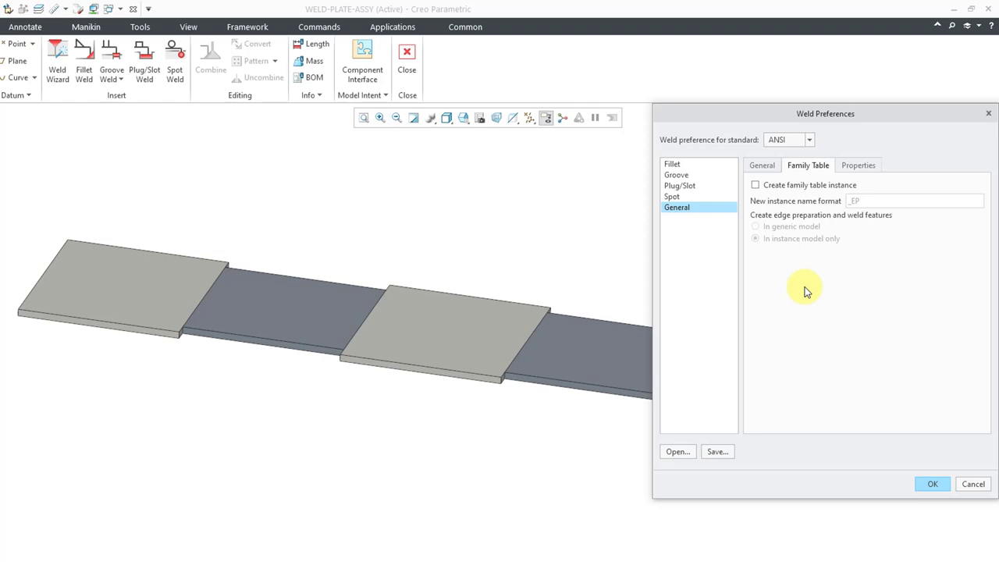
pyautogui.click(972, 485)
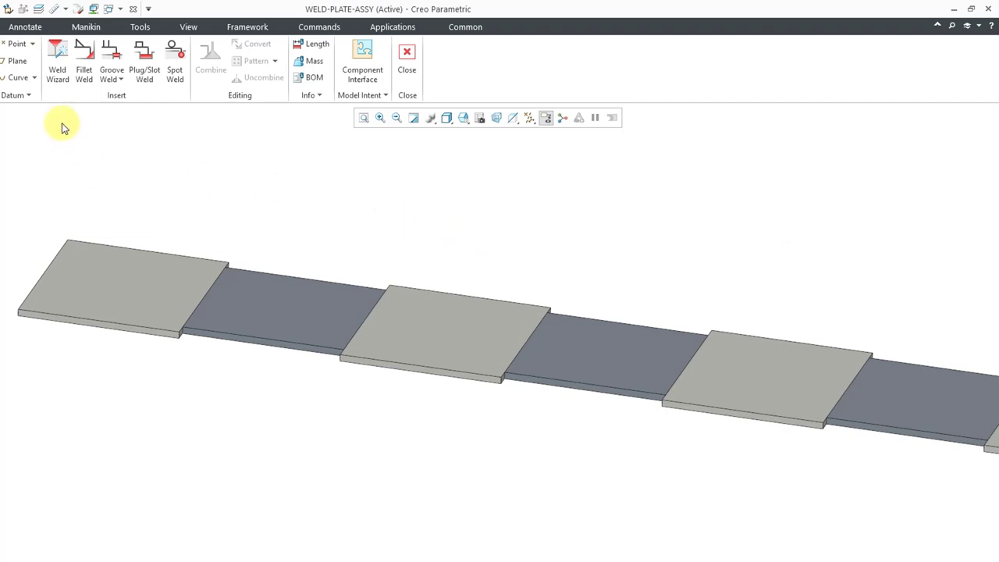
# Set up a single edge preparation without a weld feature, using the one-sided root opening type with a 0.250 opening
pyautogui.click(57, 78)
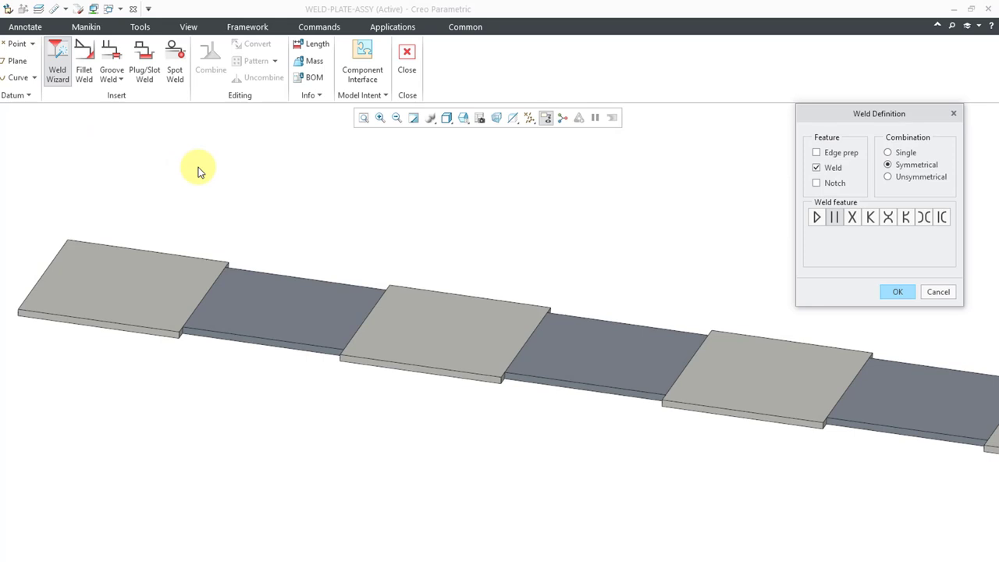
pyautogui.click(816, 152)
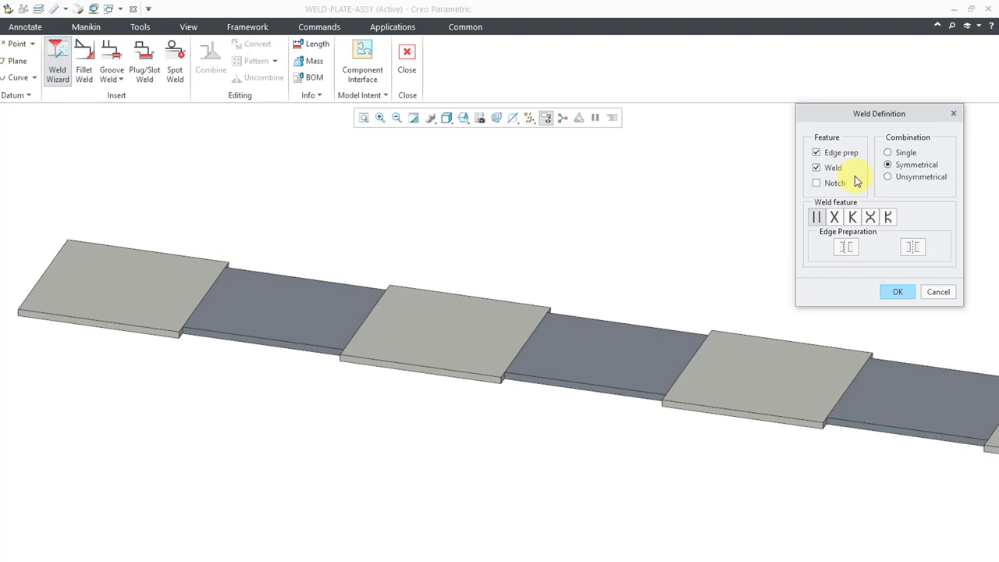
pyautogui.click(832, 168)
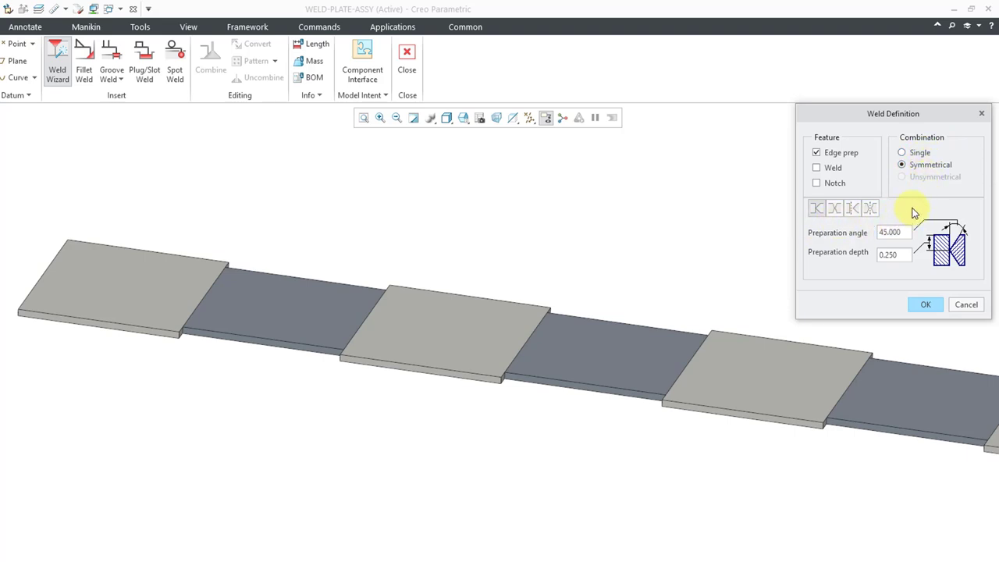
pyautogui.click(921, 154)
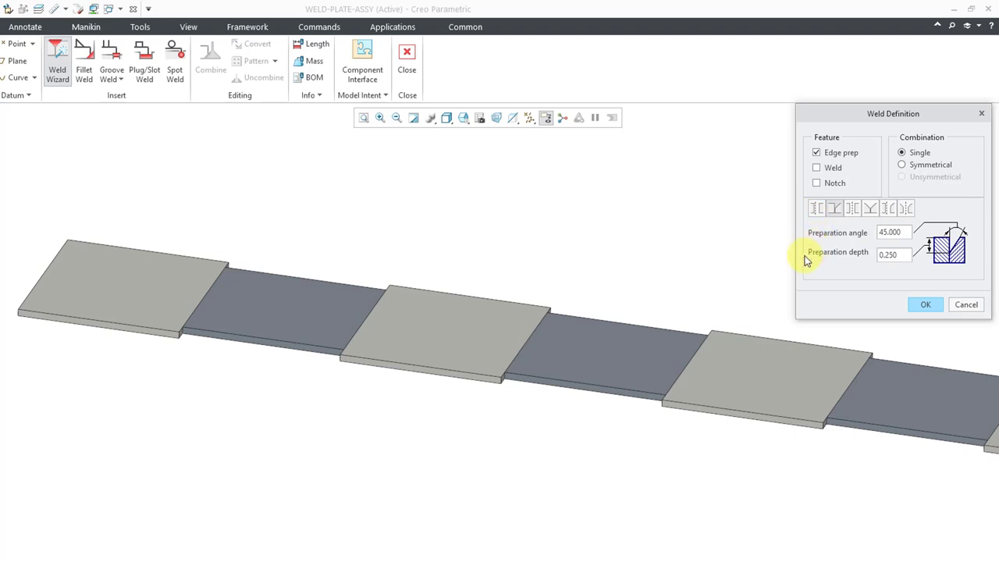
pyautogui.click(817, 207)
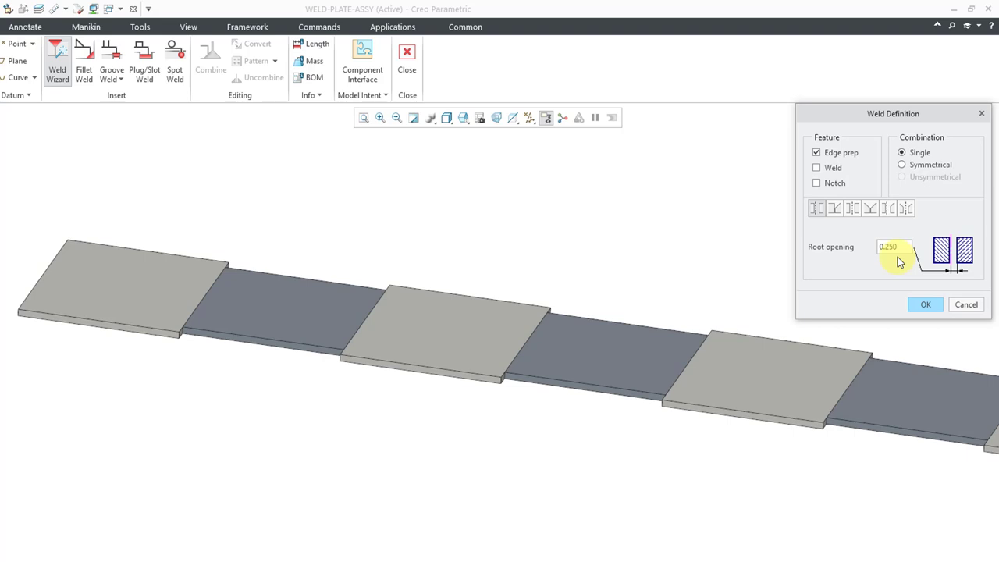
pyautogui.click(921, 305)
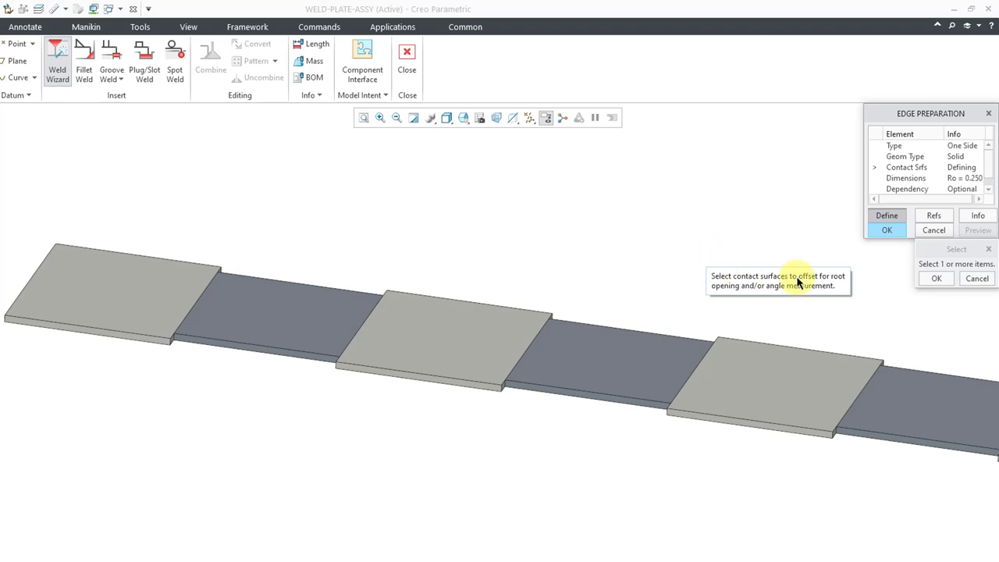
# Enlarge the Edge Preparation dialog and widen its Element column so every element name is fully readable
pyautogui.moveTo(933, 258); pyautogui.dragTo(930, 298)
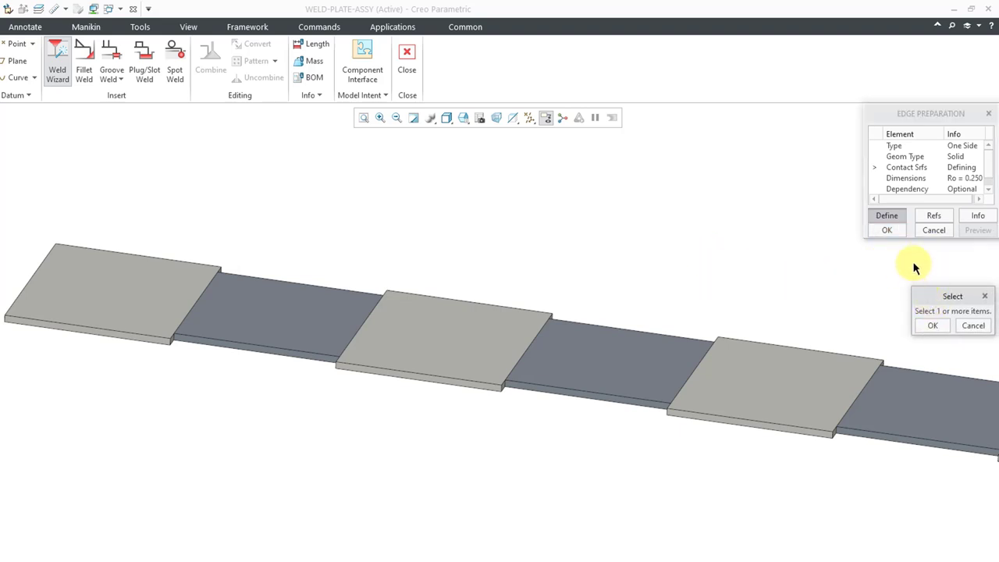
pyautogui.moveTo(909, 239); pyautogui.dragTo(911, 254)
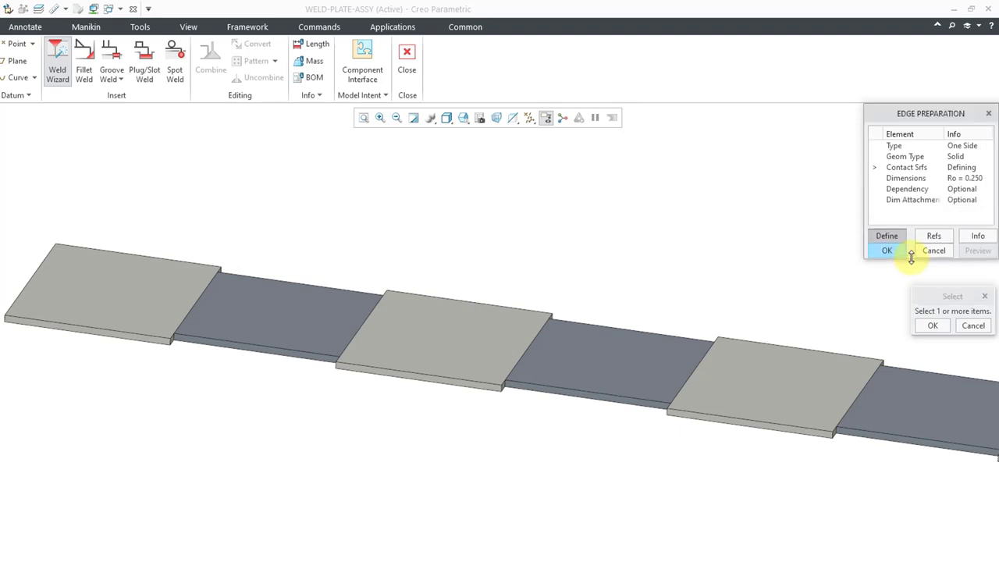
pyautogui.moveTo(857, 209); pyautogui.dragTo(813, 209)
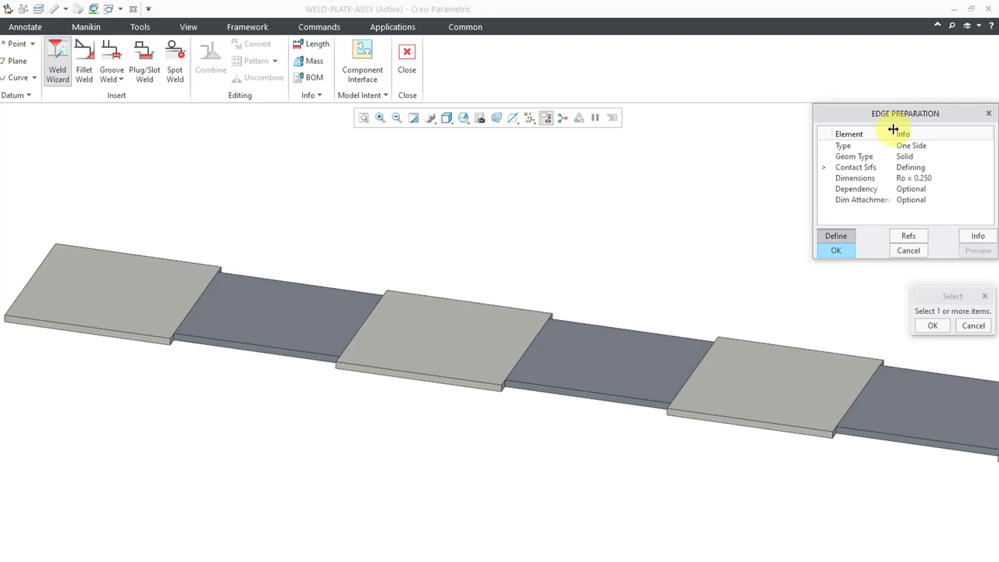
pyautogui.moveTo(891, 128); pyautogui.dragTo(904, 130)
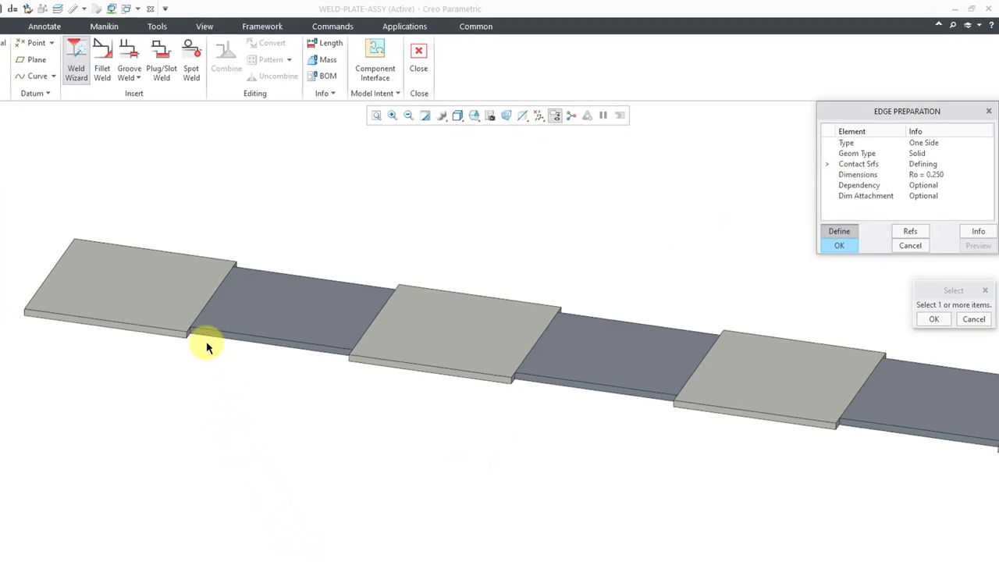
# Create the root opening using the end face of WELD-PLATE-01 that meets WELD-PLATE-02 as the contact surface
pyautogui.keyDown('ctrl'); pyautogui.moveTo(197, 337); pyautogui.dragTo(234, 504, button='middle'); pyautogui.keyUp('ctrl')
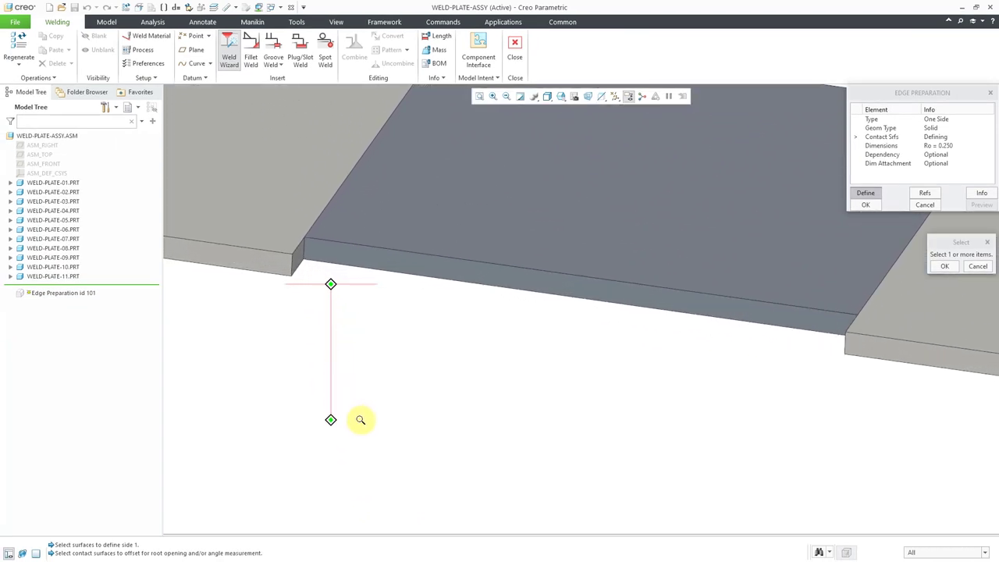
pyautogui.keyDown('ctrl'); pyautogui.moveTo(360, 420); pyautogui.dragTo(536, 481, button='middle'); pyautogui.keyUp('ctrl')
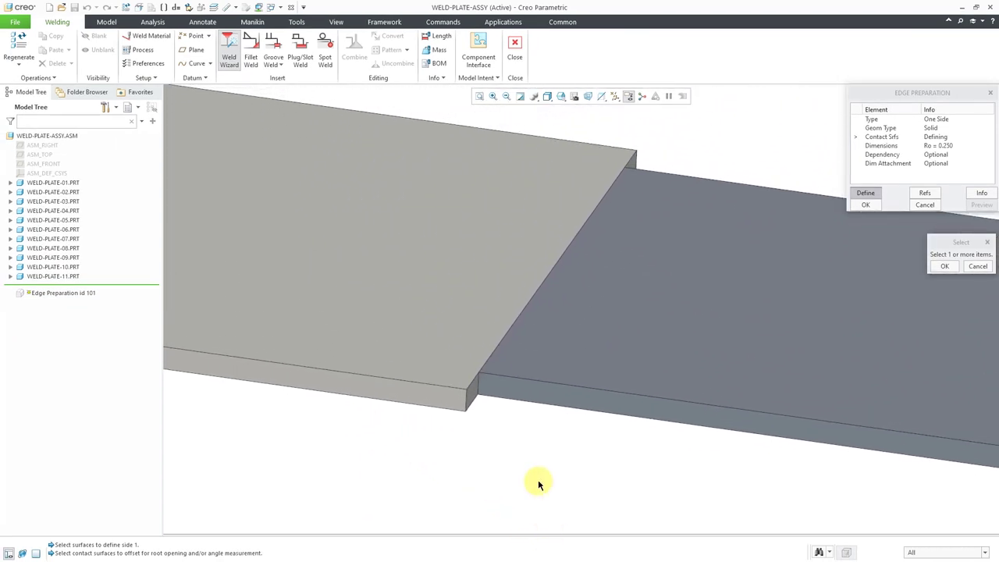
pyautogui.click(474, 394)
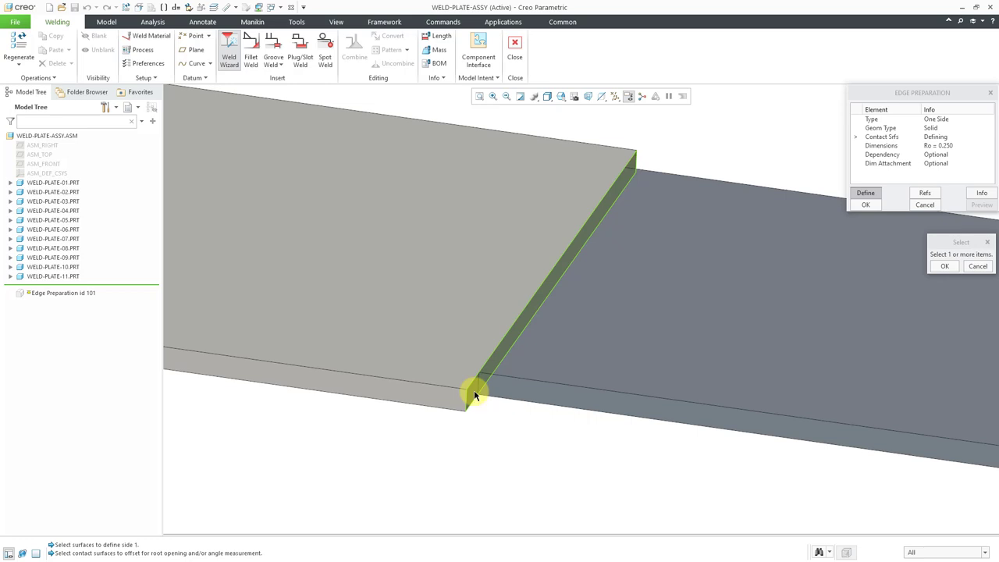
pyautogui.middleClick(474, 396)
pyautogui.click(936, 289)
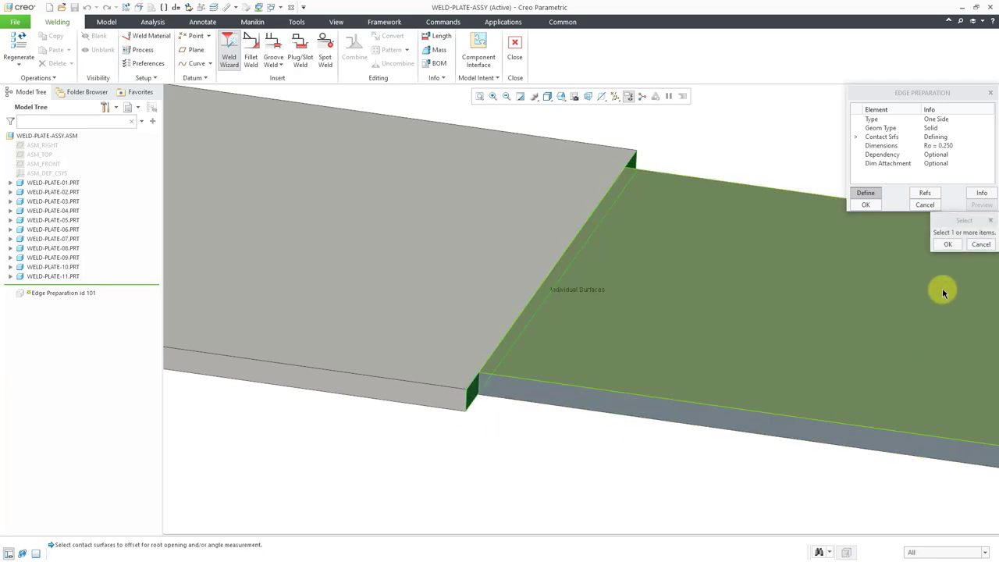
pyautogui.click(949, 245)
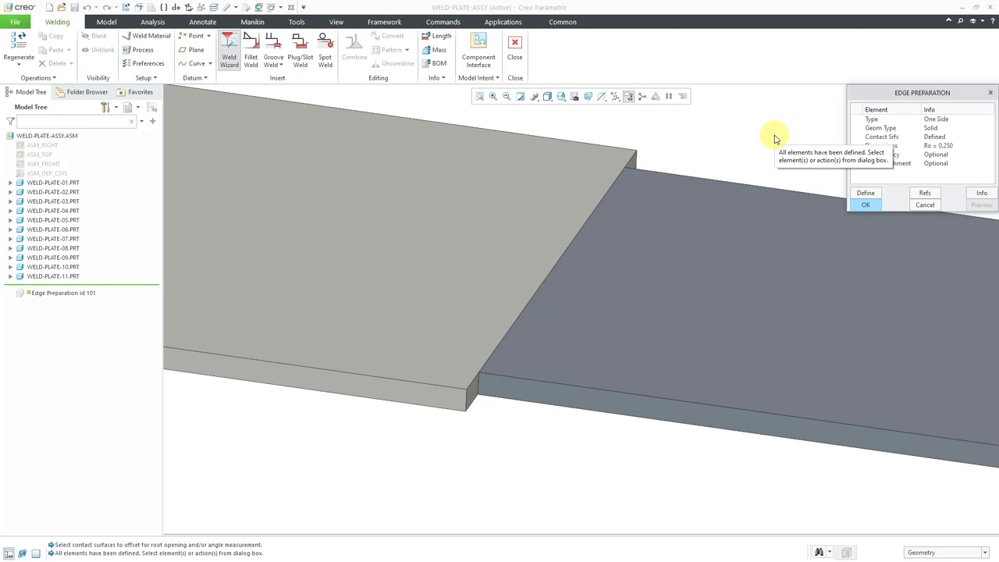
pyautogui.click(866, 204)
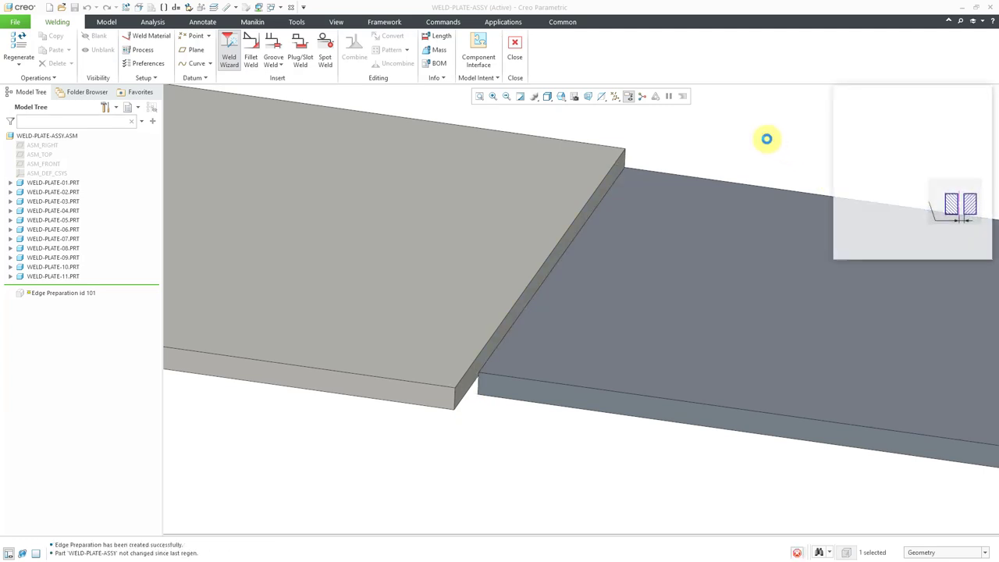
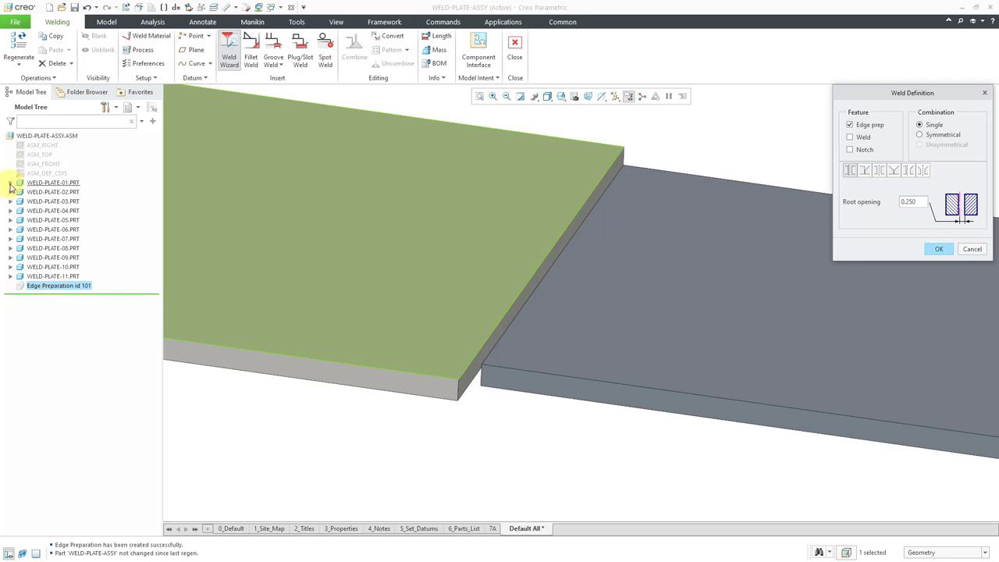
# Examine the features of WELD-PLATE-01 and WELD-PLATE-02 in the model tree
pyautogui.click(10, 183)
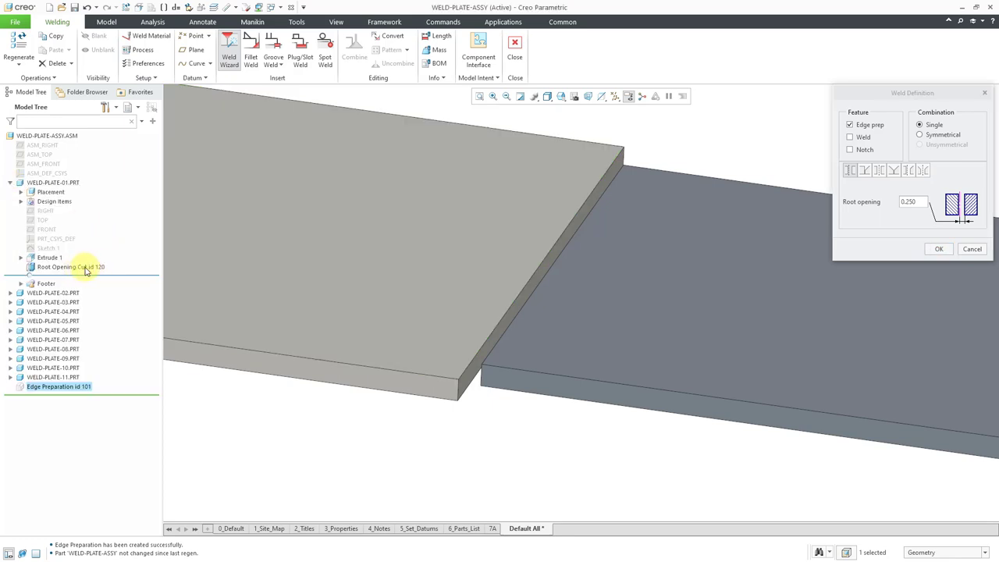
pyautogui.click(10, 293)
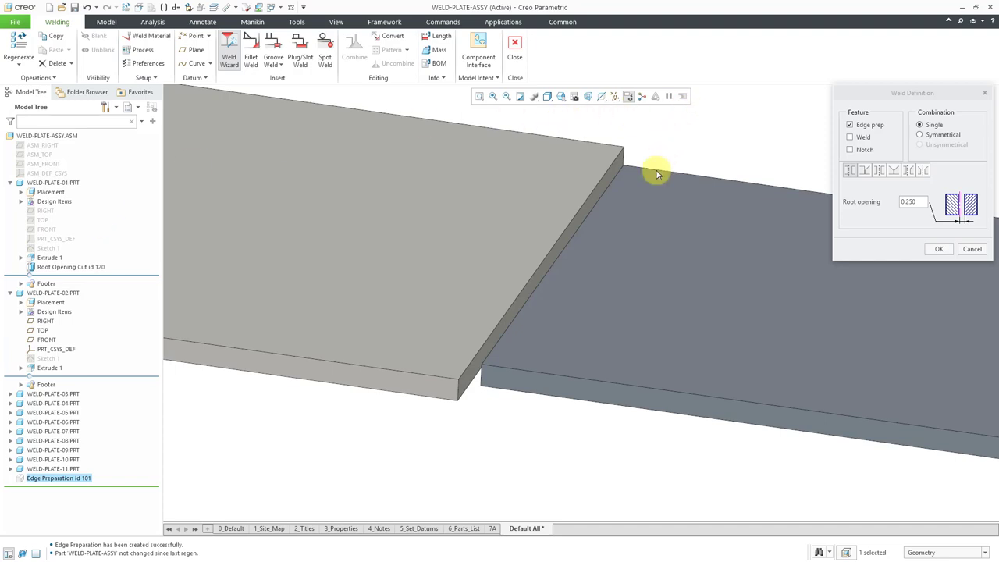
# Set up a single bevel edge preparation with a 45° preparation angle and a 0.250 preparation depth
pyautogui.scroll(-5, 578, 242)
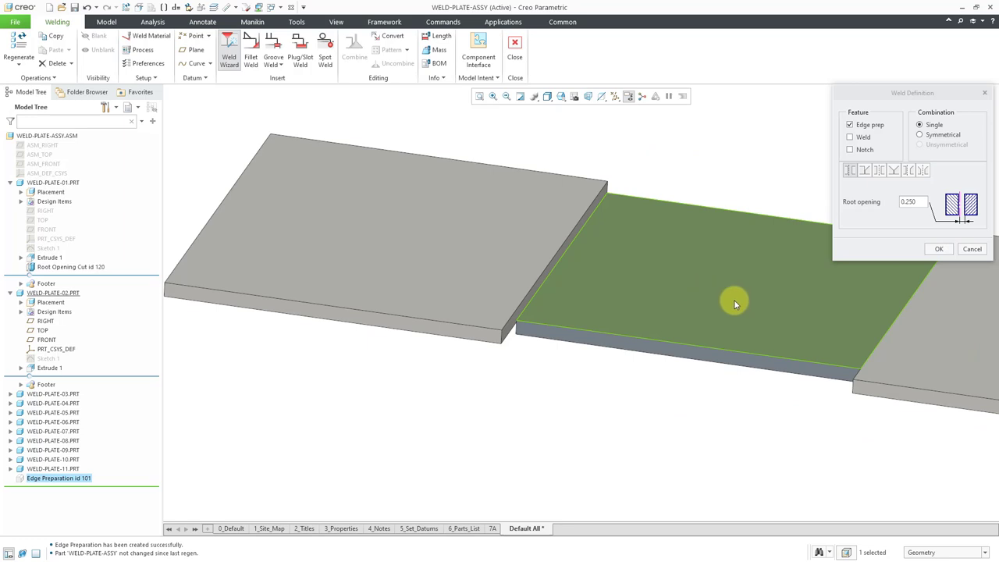
pyautogui.keyDown('shift'); pyautogui.moveTo(735, 305); pyautogui.dragTo(357, 286, button='middle'); pyautogui.keyUp('shift')
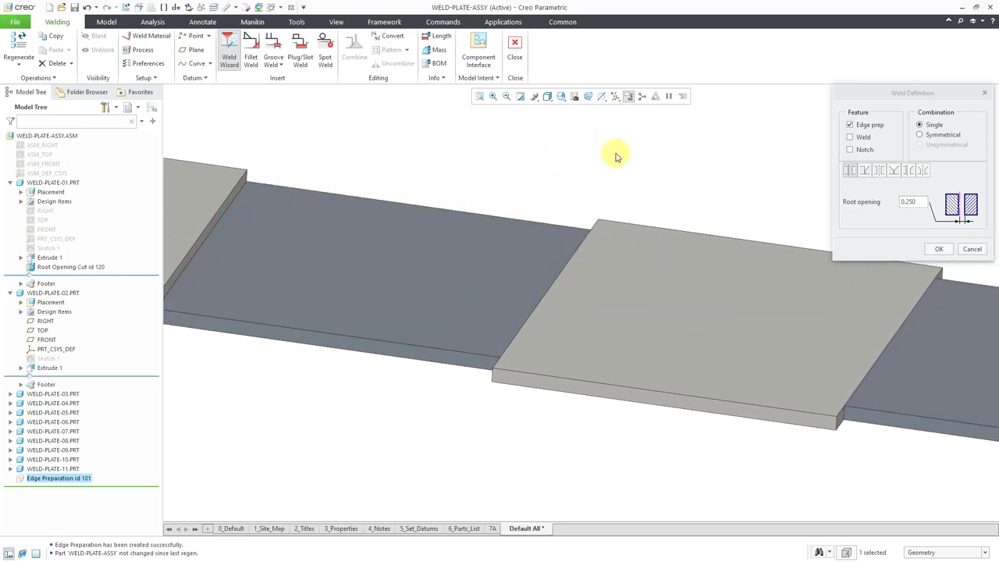
pyautogui.click(866, 174)
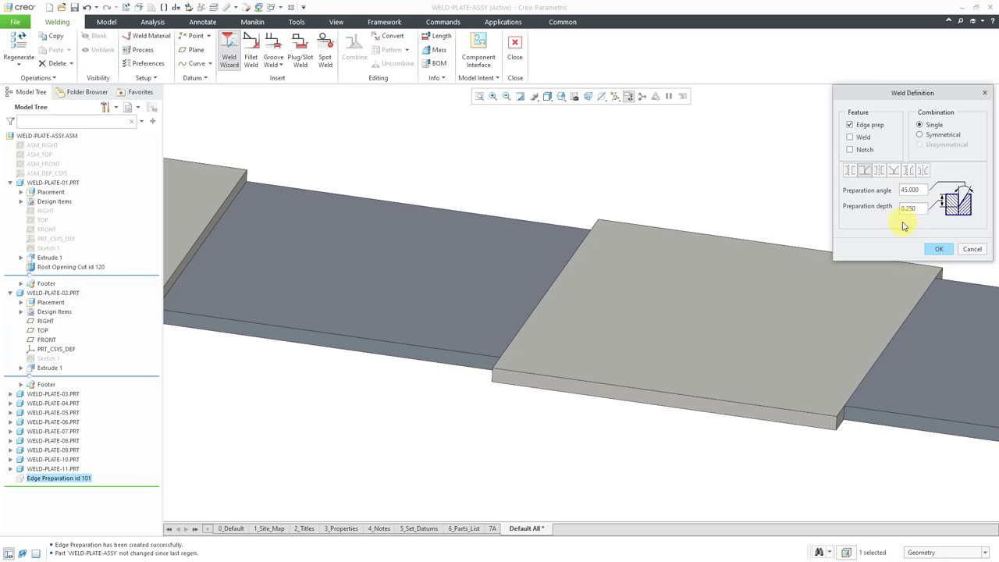
pyautogui.click(939, 251)
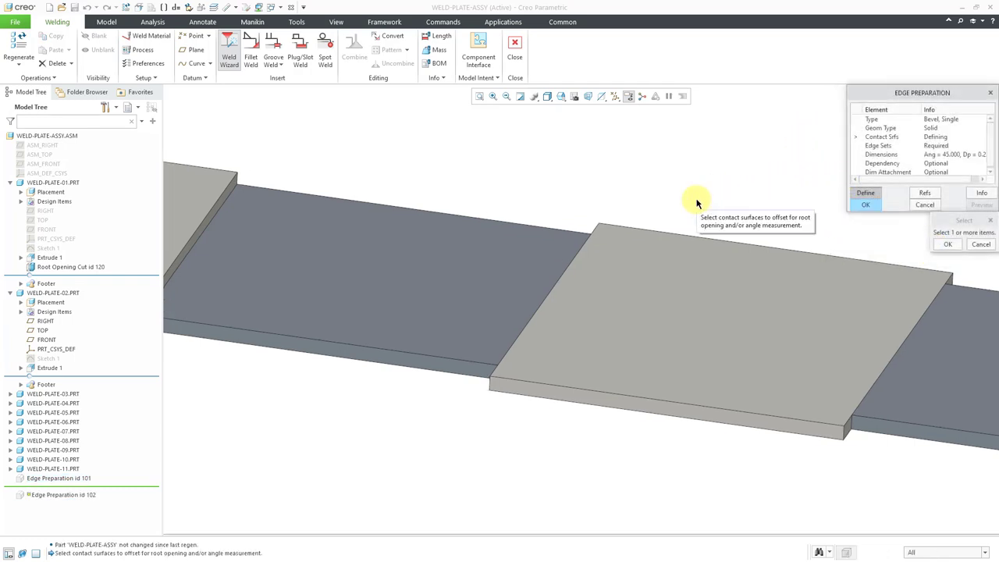
# Define the end face of WELD-PLATE-02 that meets WELD-PLATE-03 as the bevel's contact surface
pyautogui.moveTo(691, 198)
pyautogui.mouseDown(button='middle')
pyautogui.moveTo(698, 181)
pyautogui.moveTo(725, 178)
pyautogui.moveTo(722, 199)
pyautogui.mouseUp(button='middle')
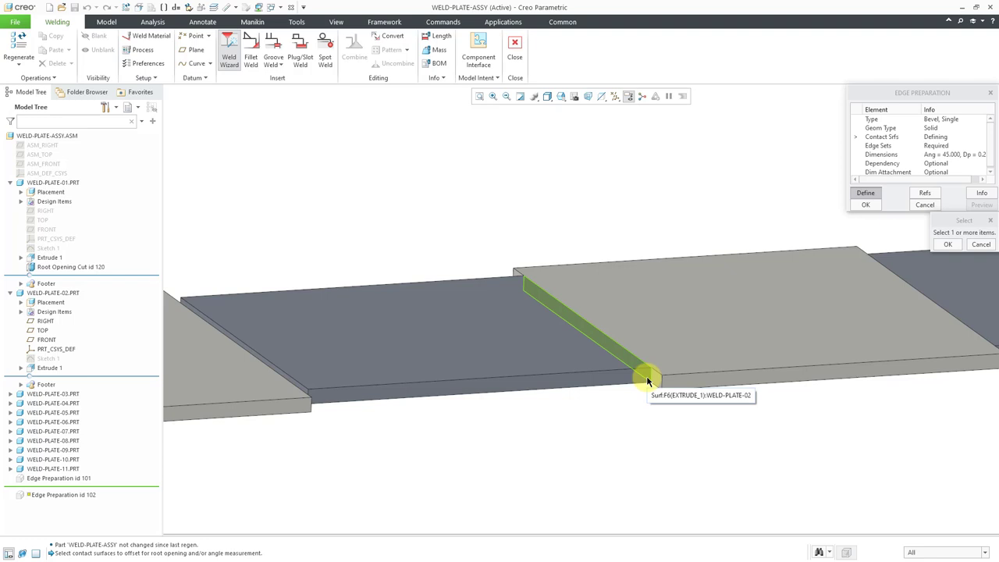
pyautogui.click(647, 381)
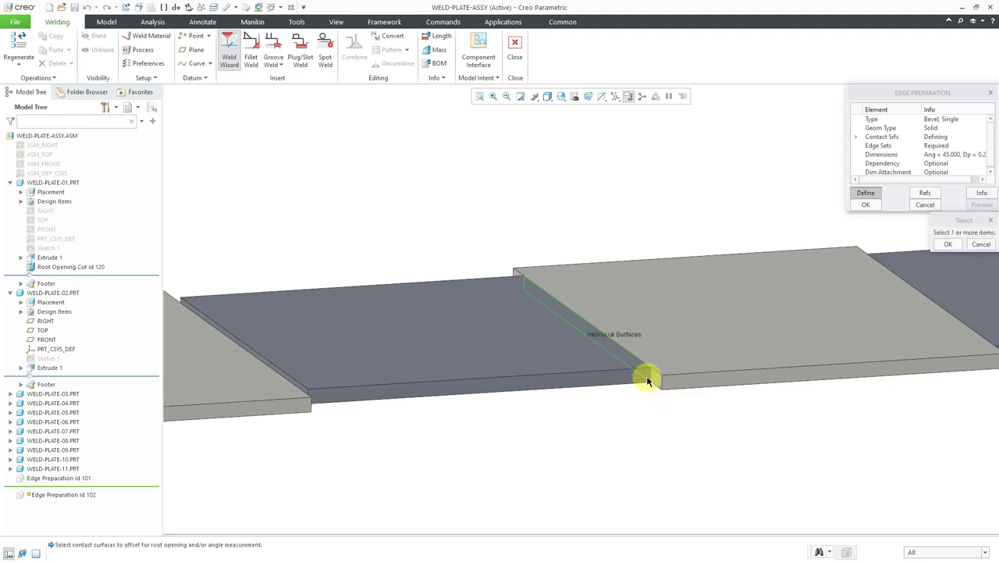
pyautogui.click(948, 244)
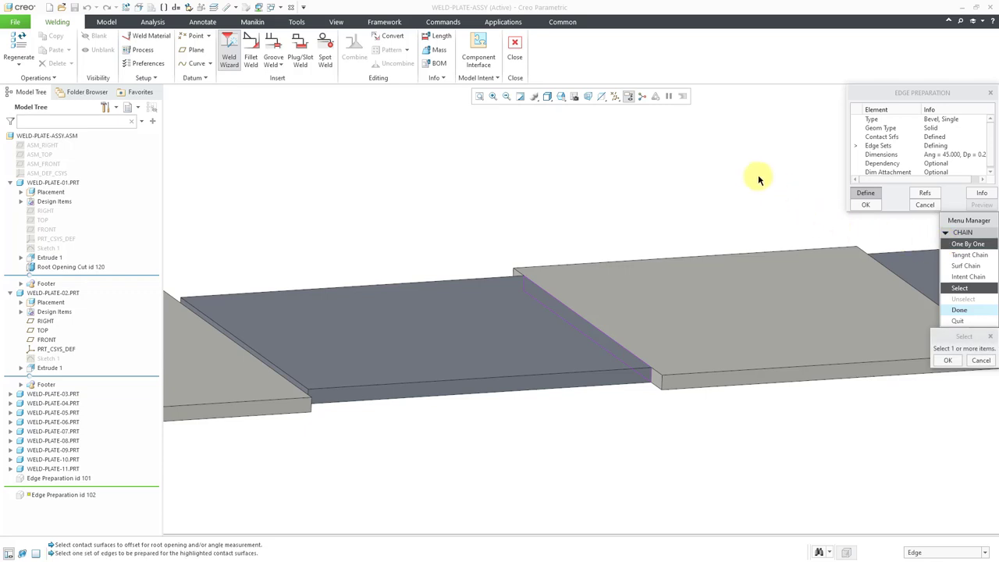
# Select the upper edge of the WELD-PLATE-02 contact face as the edge set and complete the single bevel
pyautogui.keyDown('ctrl'); pyautogui.moveTo(558, 334); pyautogui.dragTo(597, 438, button='middle'); pyautogui.keyUp('ctrl')
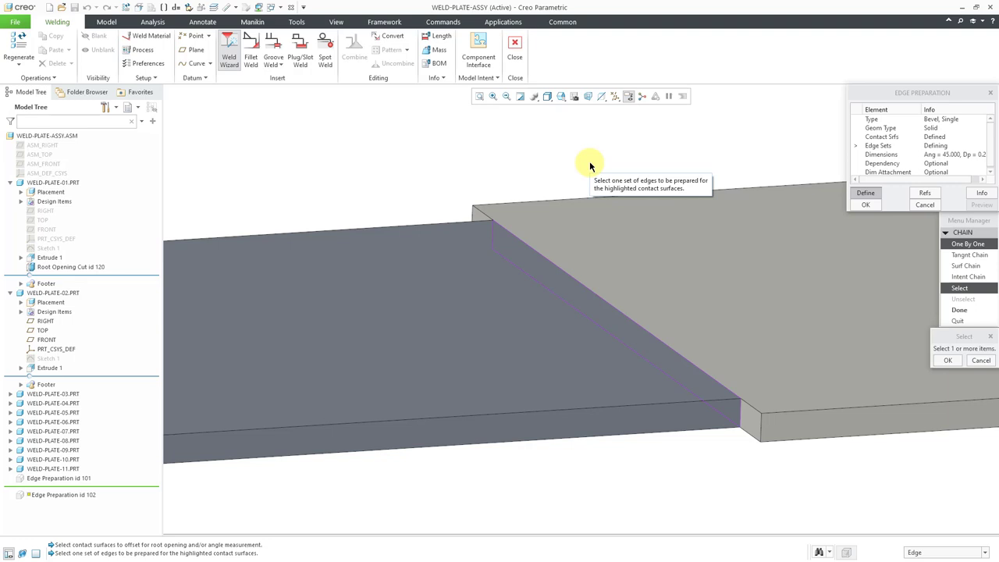
pyautogui.click(576, 283)
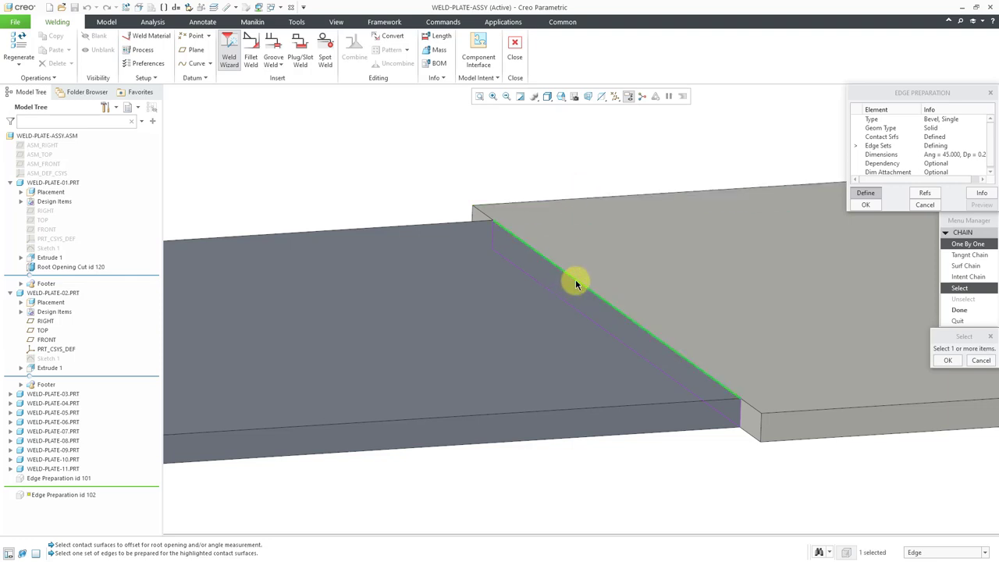
pyautogui.click(948, 360)
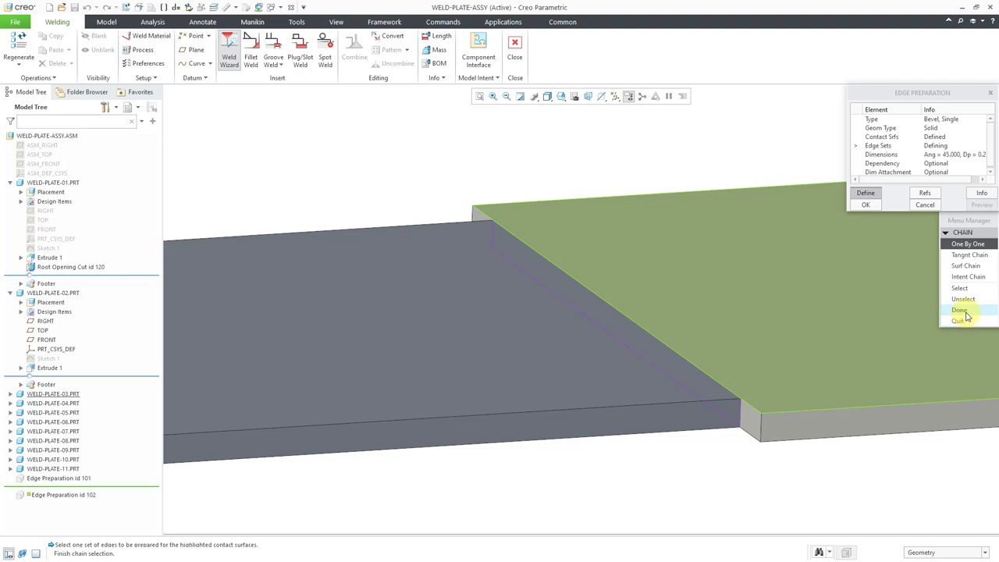
pyautogui.click(965, 314)
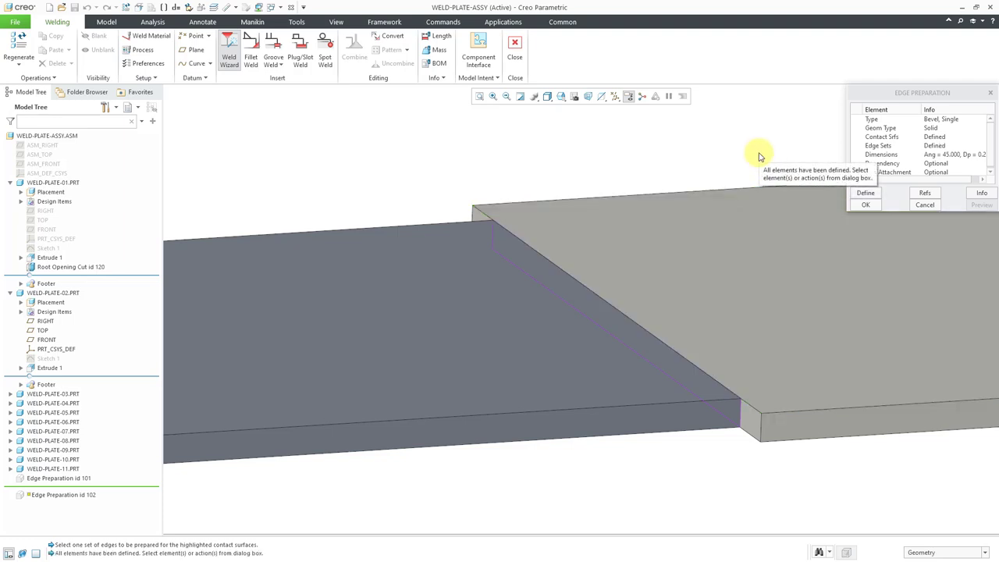
pyautogui.click(871, 208)
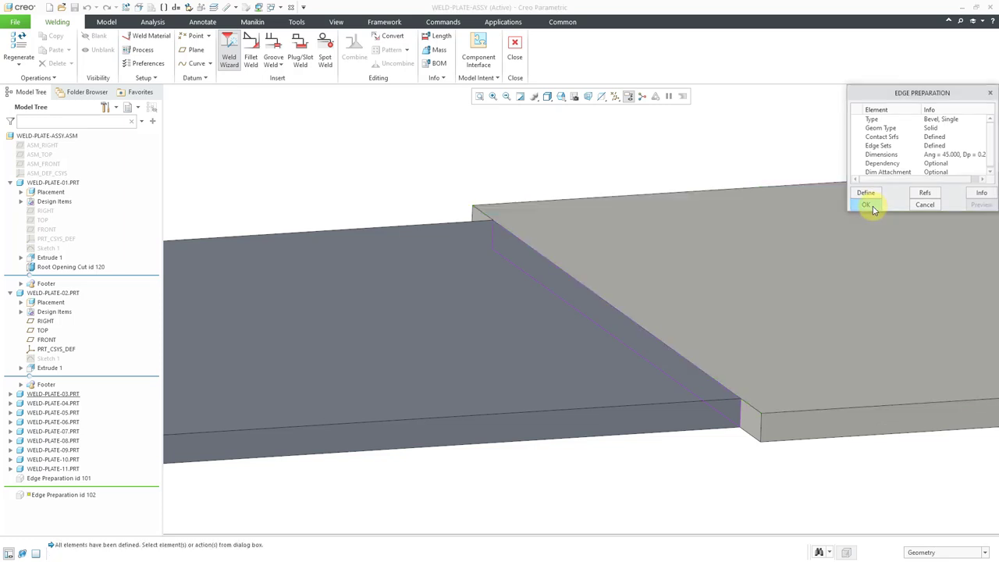
pyautogui.click(623, 230)
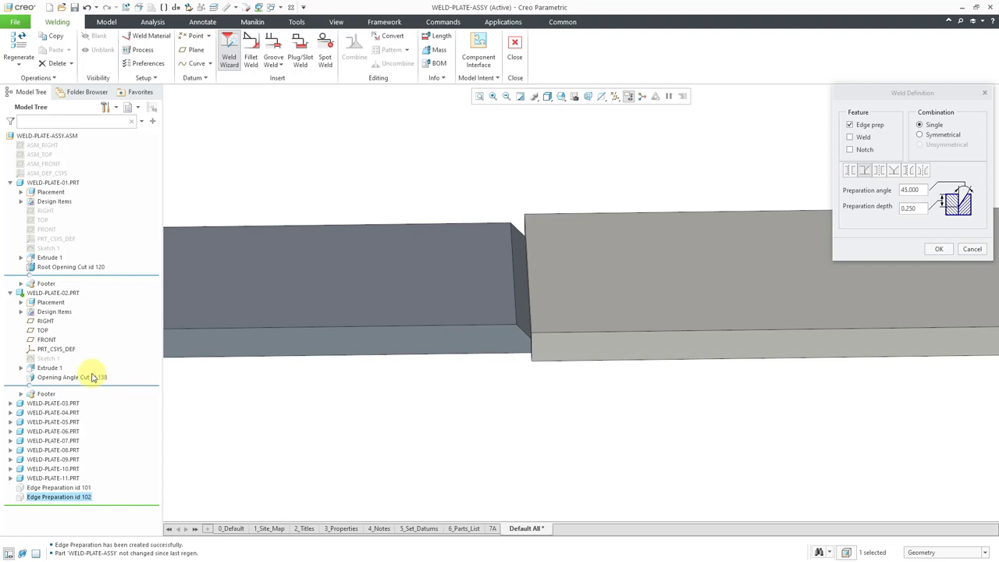
# Collapse WELD-PLATE-01 and WELD-PLATE-02 in the model tree and expand WELD-PLATE-03 to view its features
pyautogui.click(10, 292)
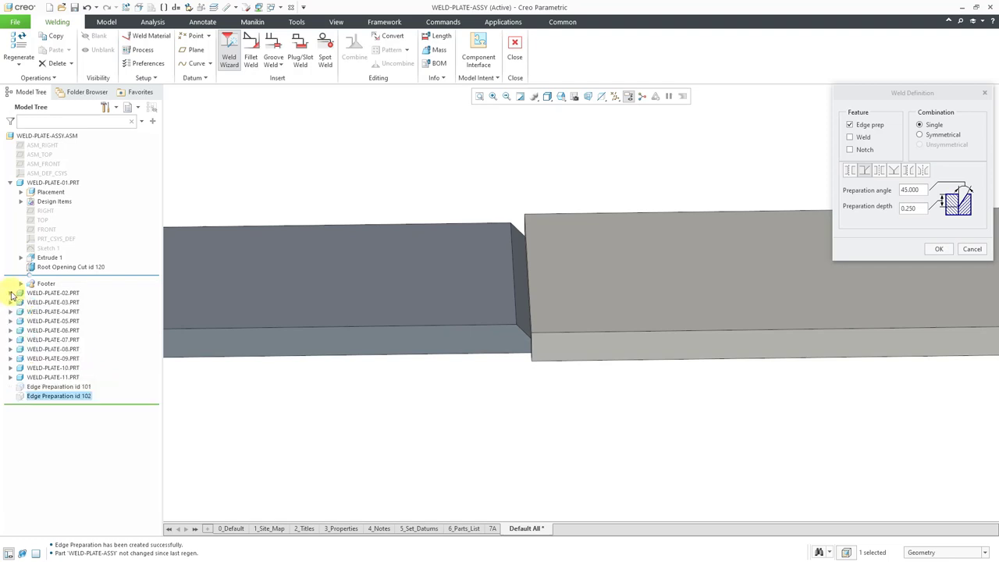
pyautogui.click(10, 183)
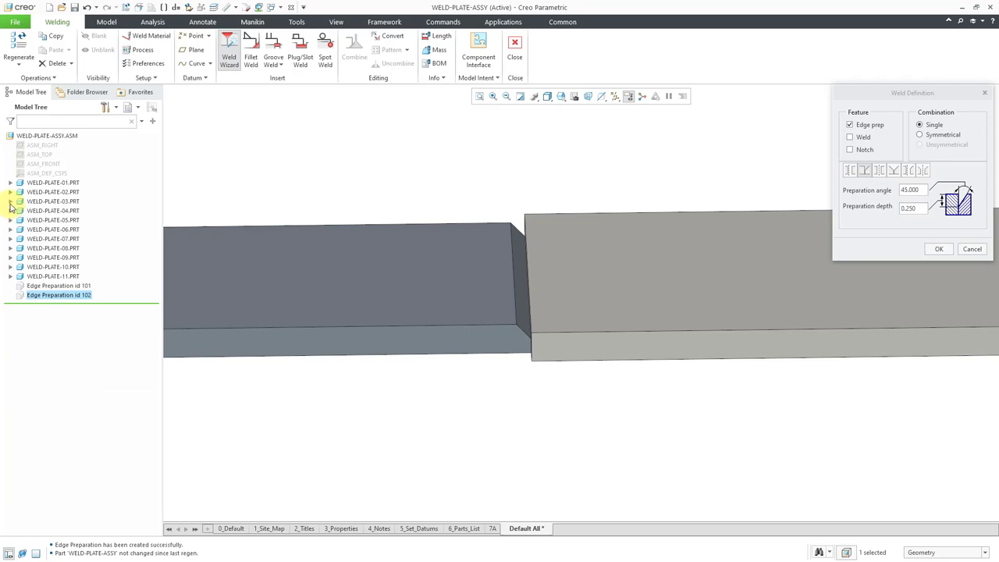
pyautogui.click(10, 202)
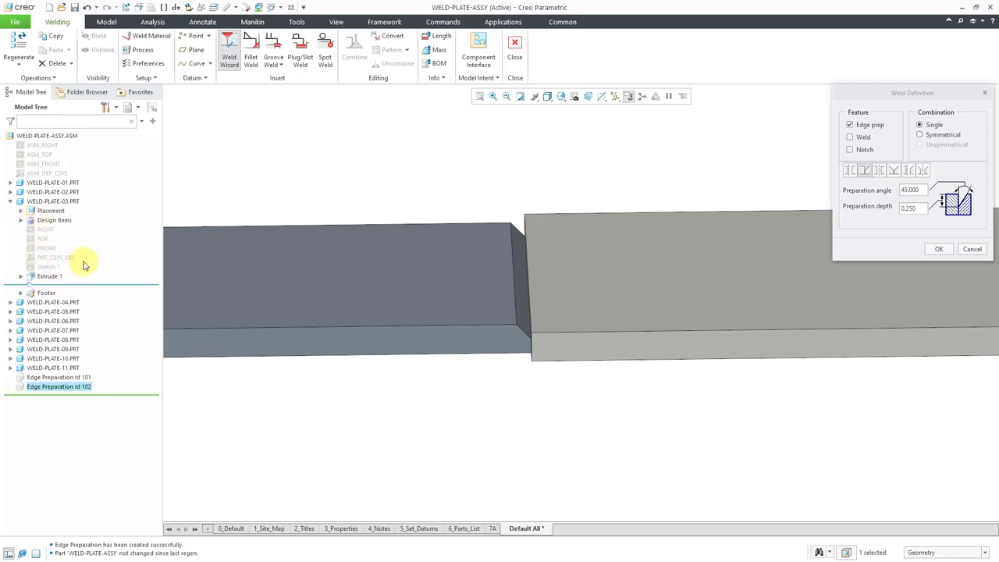
# Start a both-sides root opening edge preparation of 0.250, with WELD-PLATE-04 also expanded in the model tree
pyautogui.scroll(-4, 432, 242)
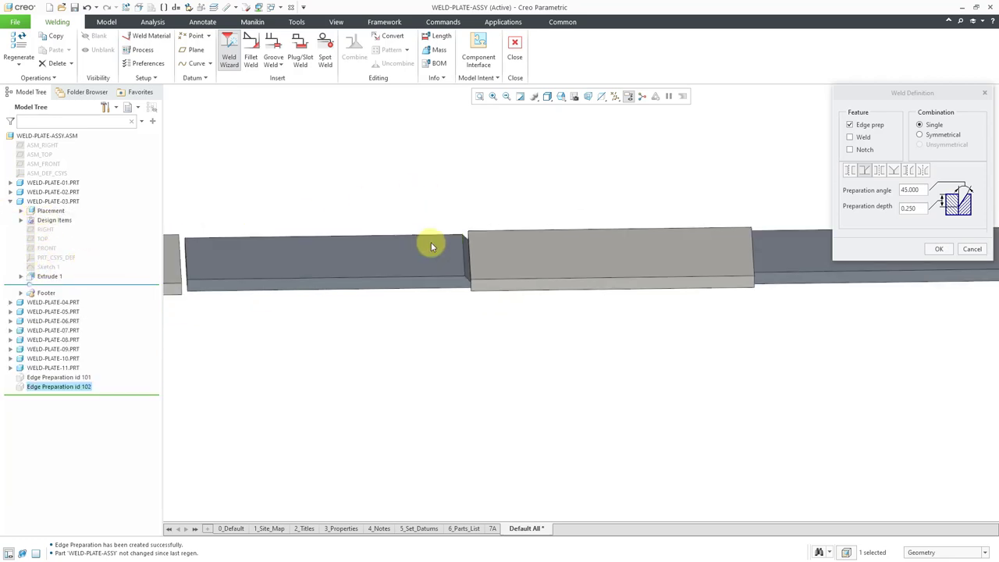
pyautogui.scroll(1, 503, 248)
pyautogui.moveTo(501, 246)
pyautogui.mouseDown(button='middle')
pyautogui.moveTo(475, 250)
pyautogui.moveTo(484, 267)
pyautogui.mouseUp(button='middle')
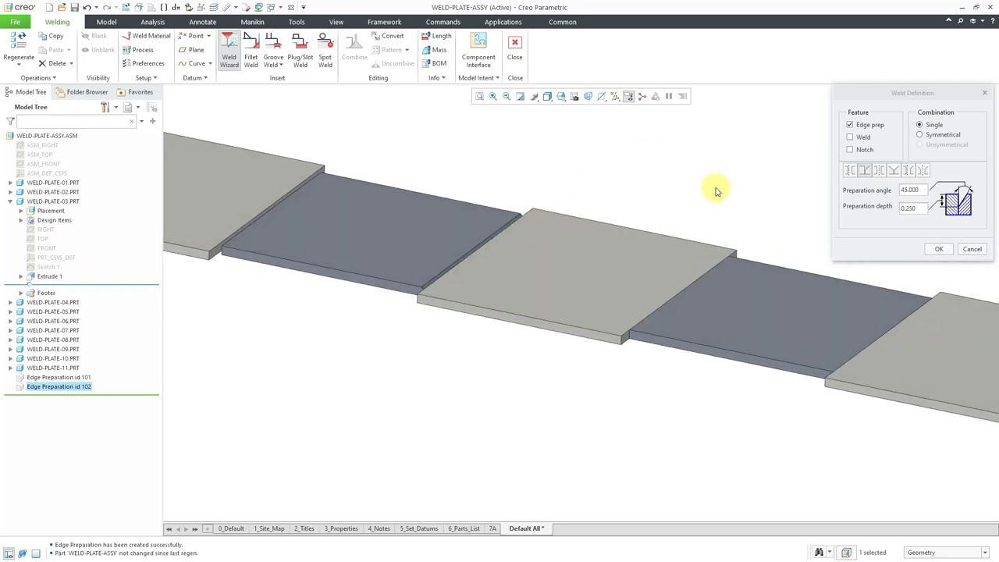
pyautogui.click(880, 177)
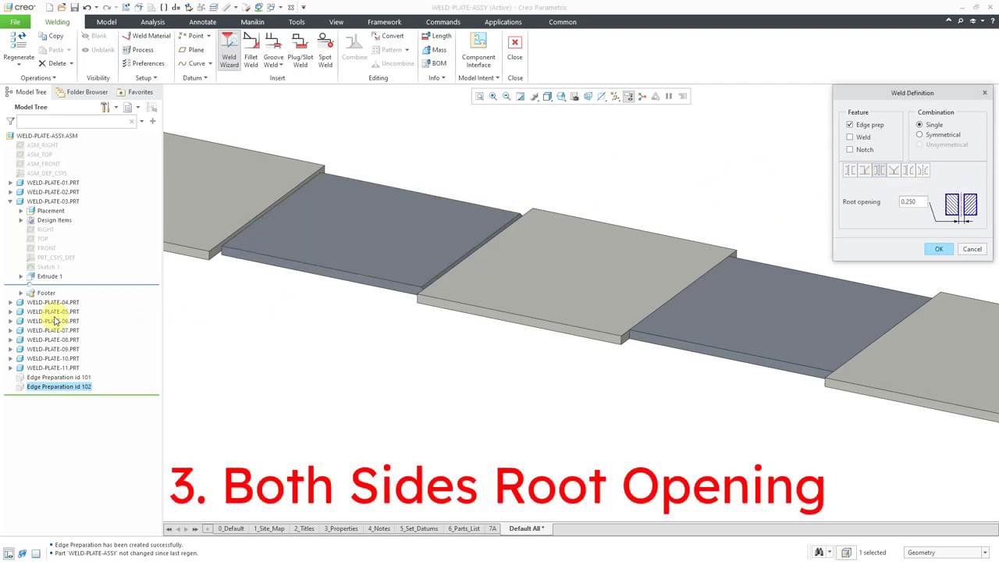
pyautogui.click(11, 303)
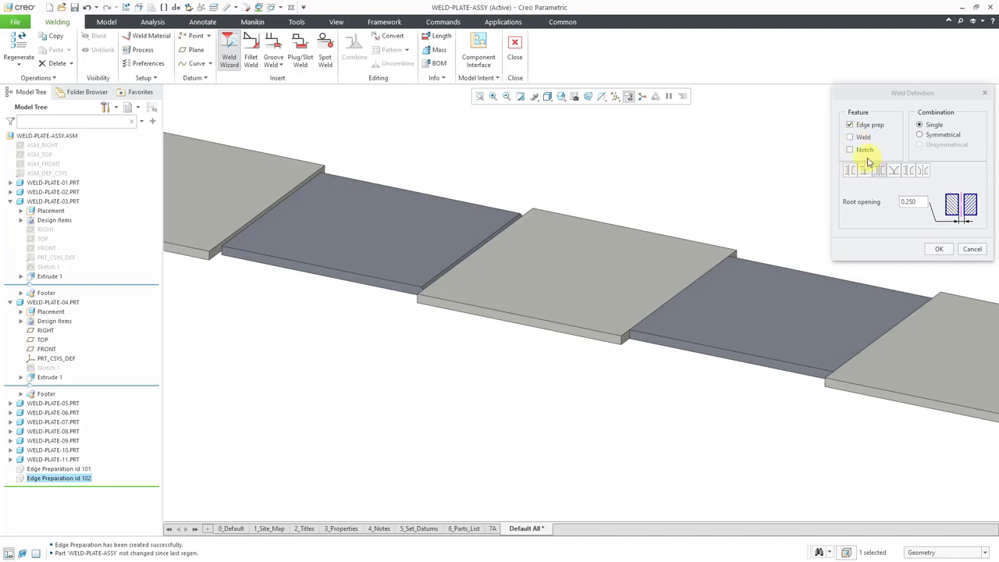
pyautogui.click(884, 177)
pyautogui.click(938, 249)
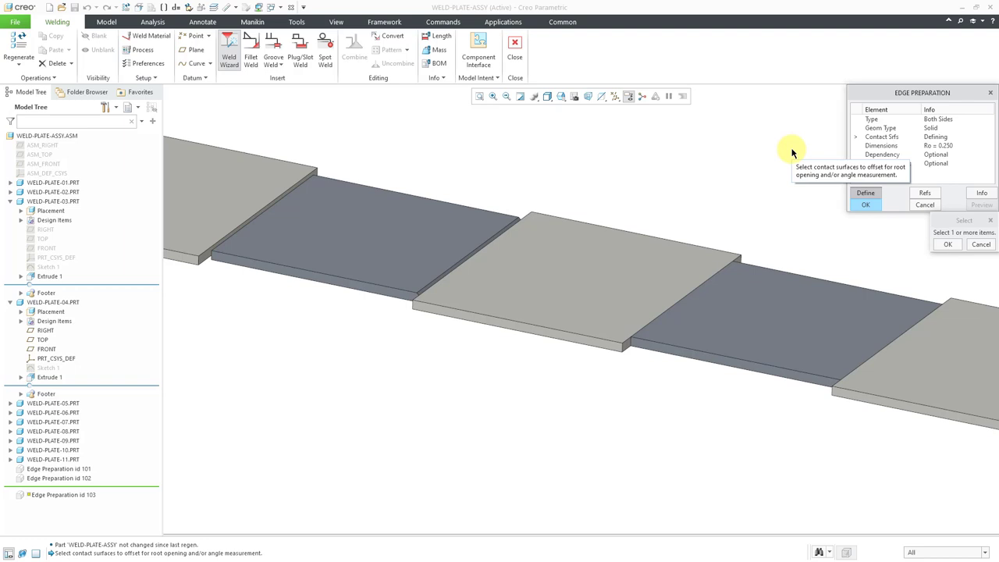
# Create the both-sides root opening using the touching end faces of WELD-PLATE-03 and WELD-PLATE-04 as contact surfaces
pyautogui.click(628, 347)
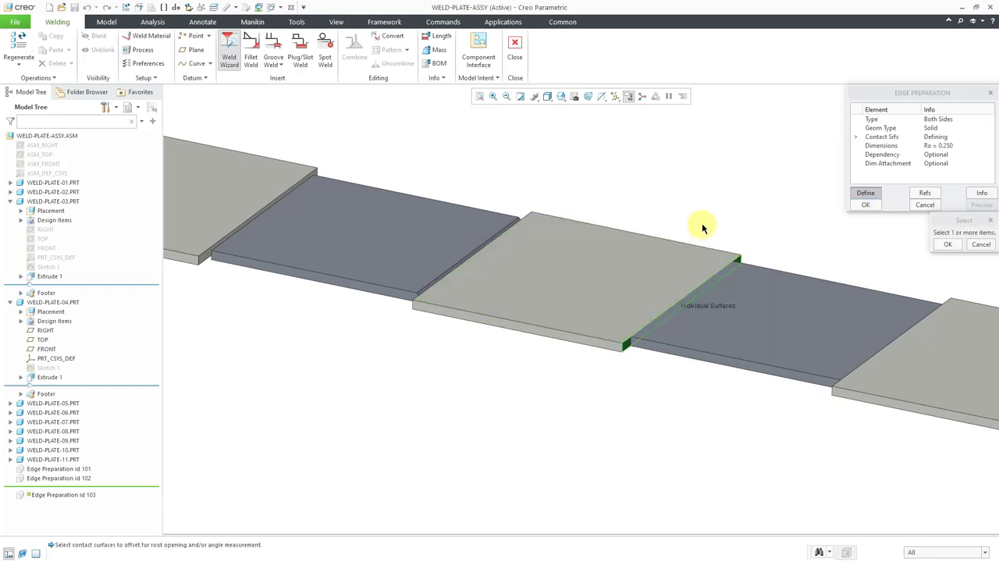
pyautogui.click(946, 245)
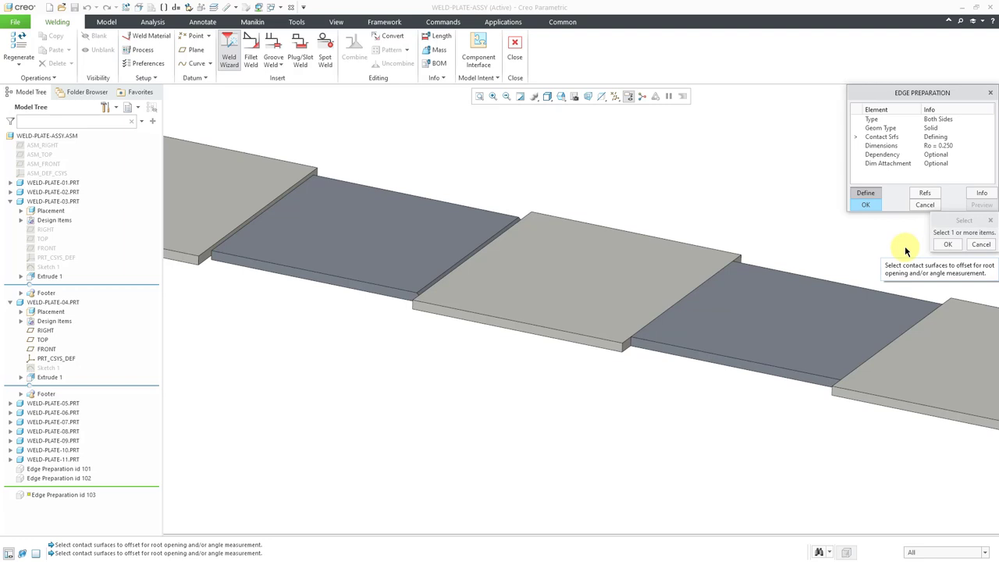
pyautogui.rightClick(644, 335)
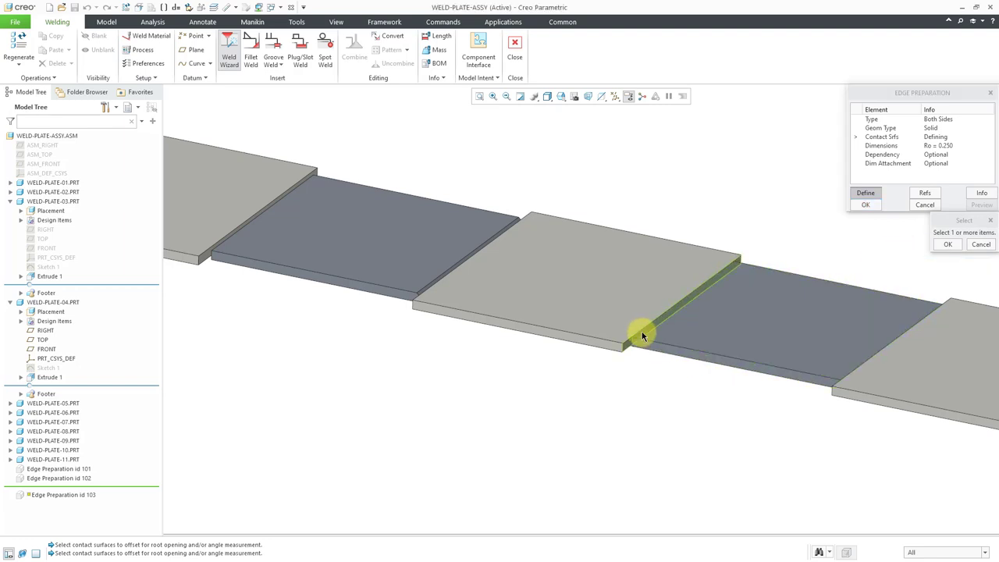
pyautogui.rightClick(644, 335)
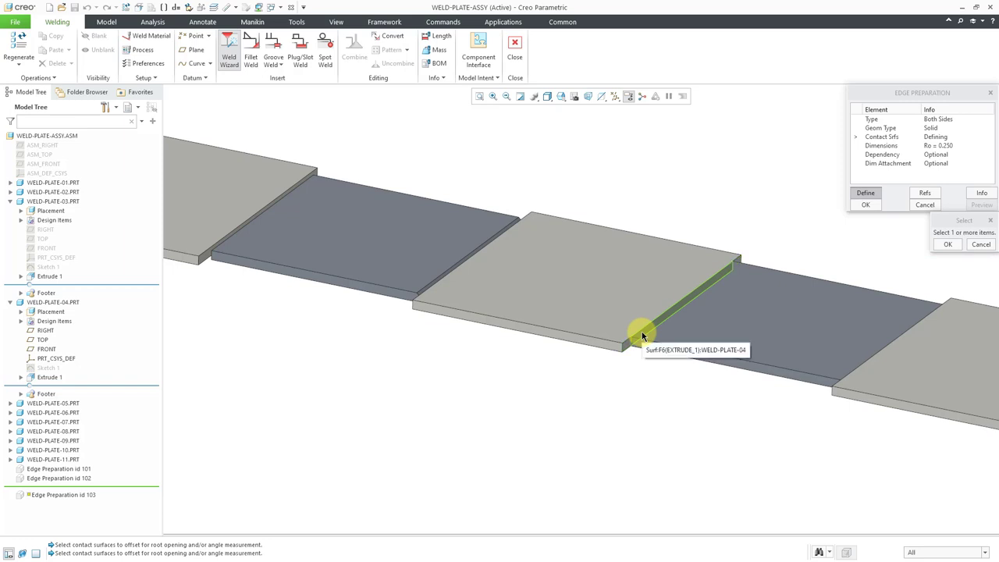
pyautogui.click(642, 336)
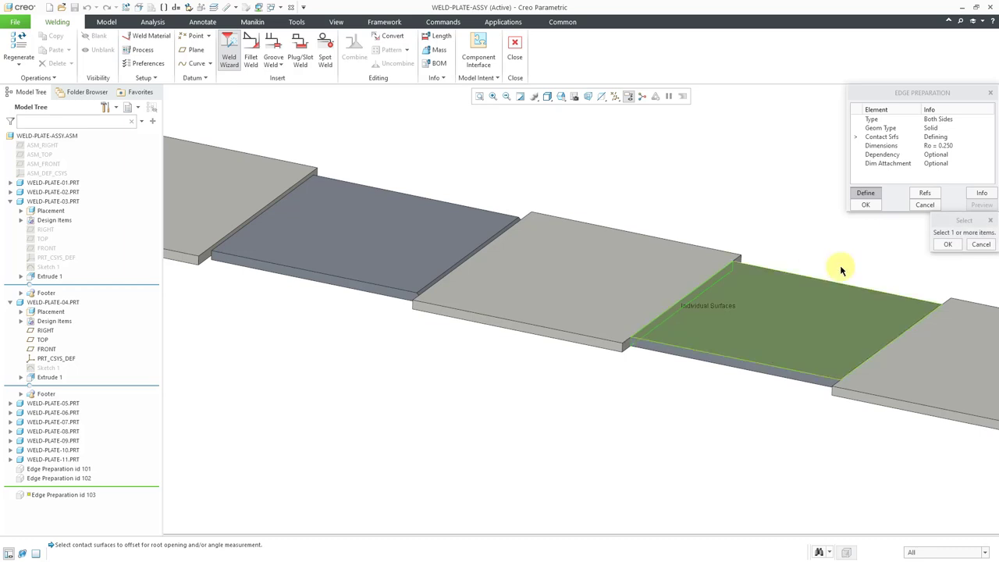
pyautogui.click(949, 244)
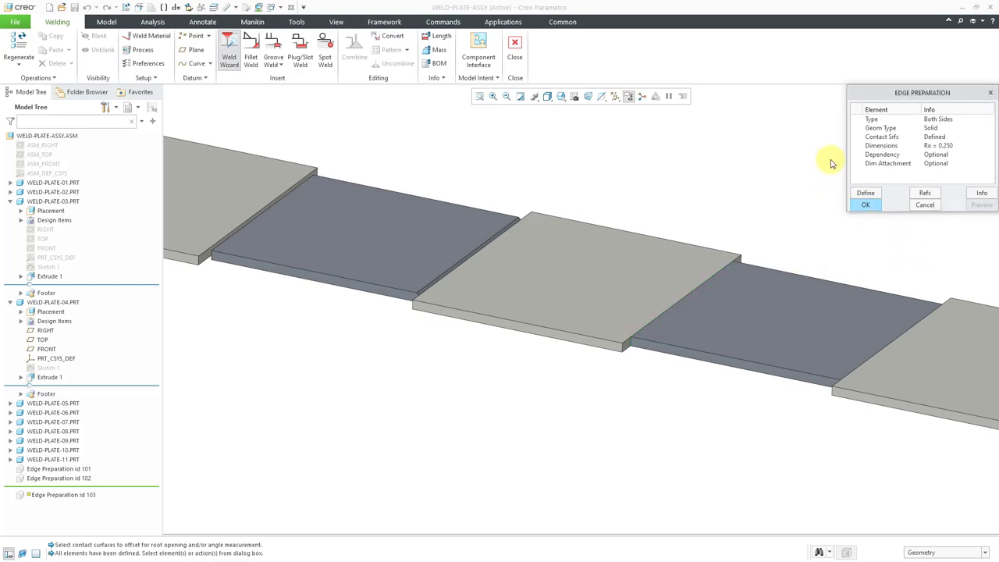
pyautogui.click(865, 205)
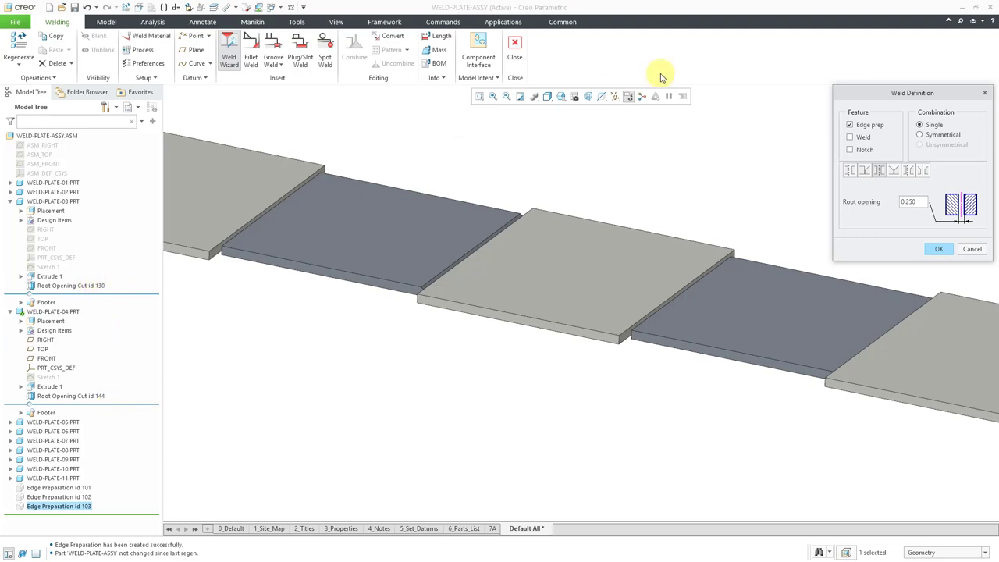
# Set up a single V-groove with 45° angle and 0.250 depth, then collapse WELD-PLATE-03 and expand WELD-PLATE-05 in the tree
pyautogui.click(894, 170)
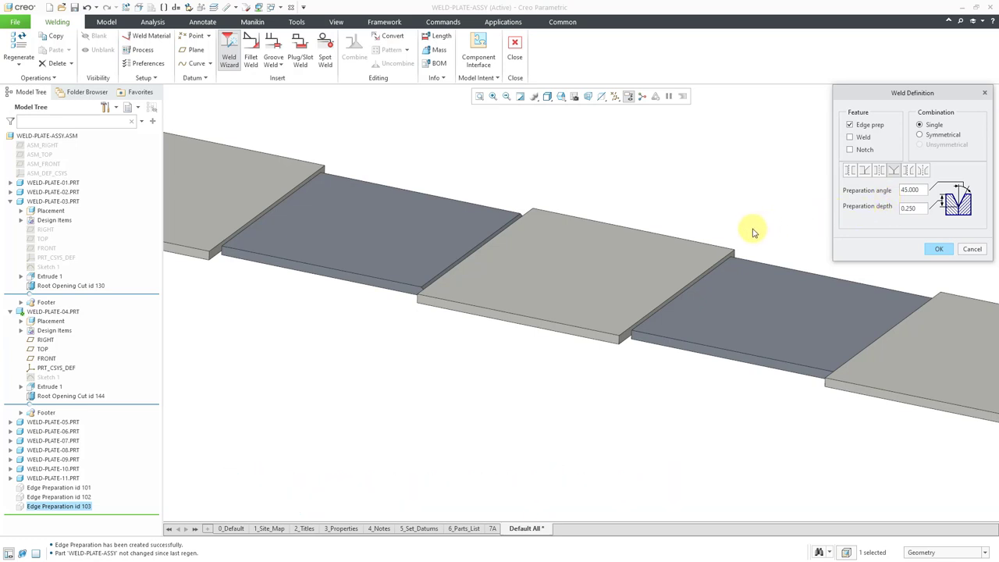
pyautogui.keyDown('shift'); pyautogui.moveTo(714, 248); pyautogui.dragTo(510, 221, button='middle'); pyautogui.keyUp('shift')
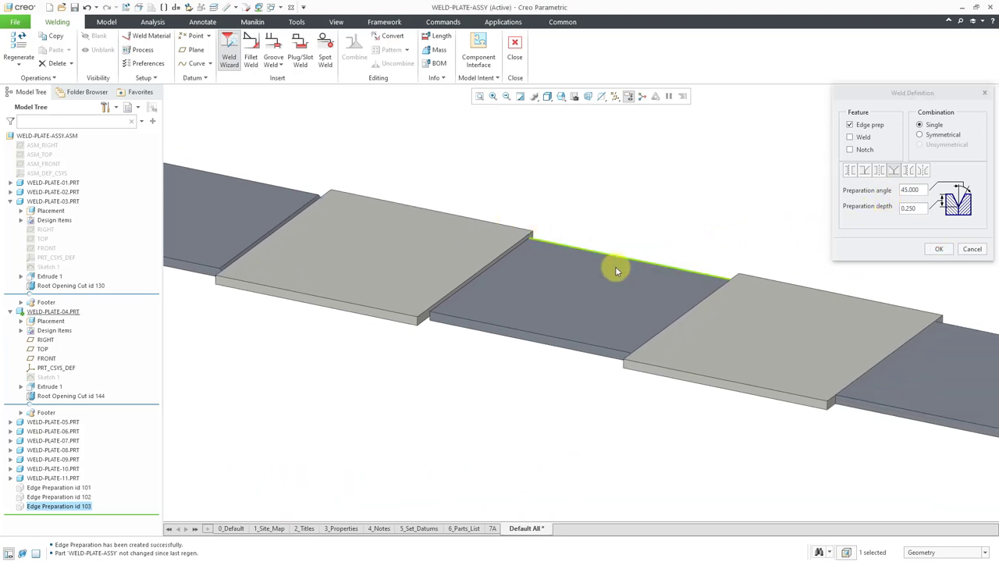
pyautogui.scroll(-3, 669, 357)
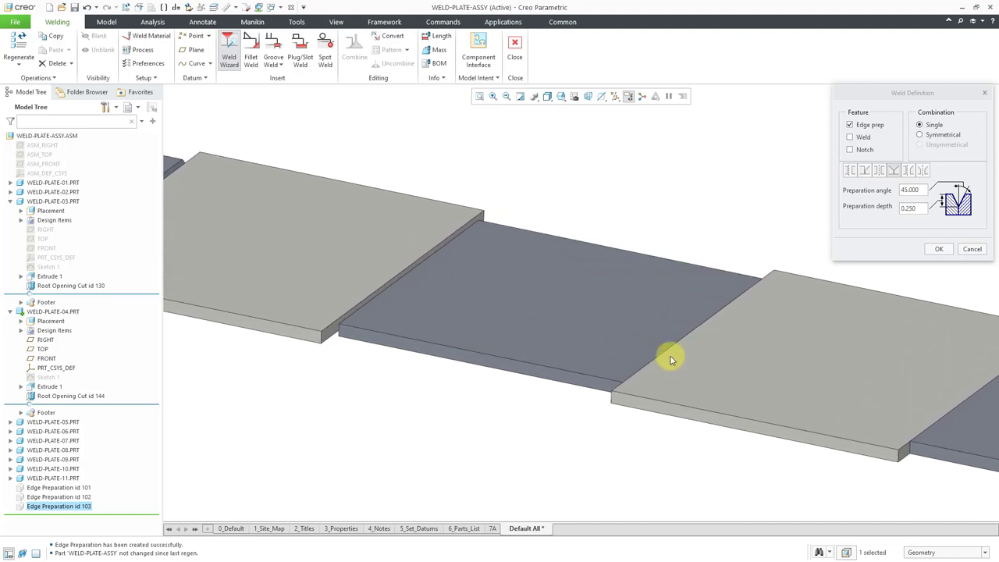
pyautogui.click(10, 202)
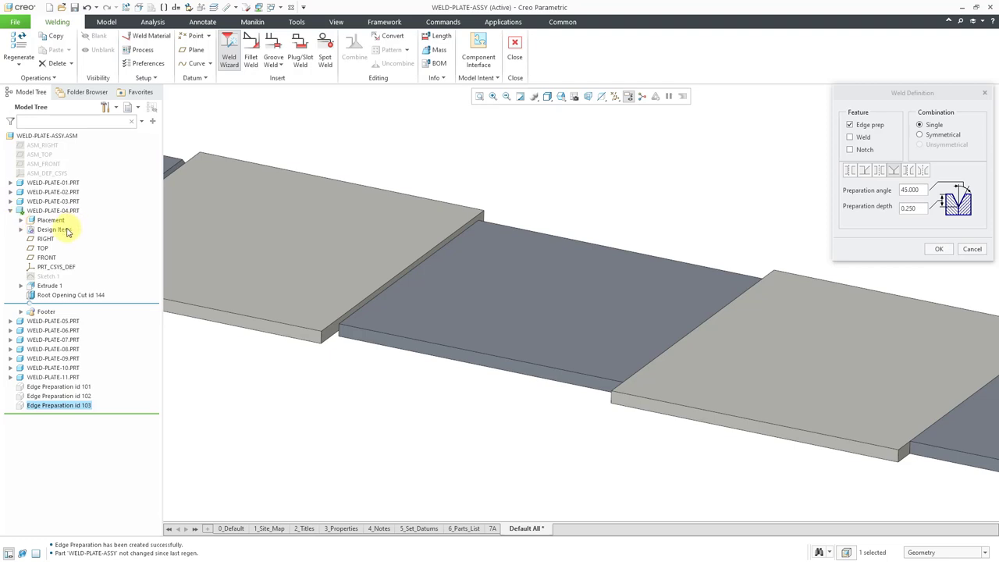
pyautogui.click(9, 321)
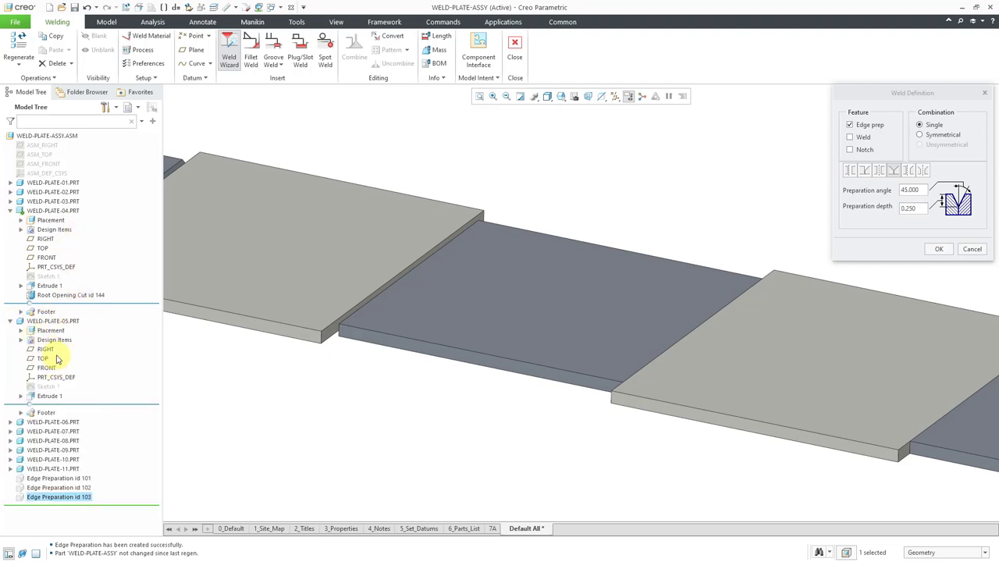
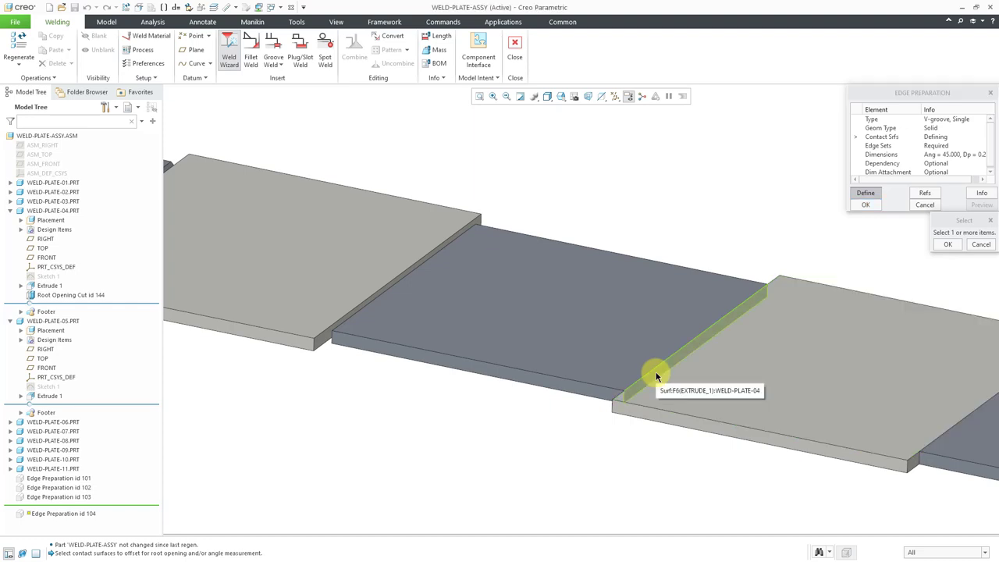
# Define the touching end faces of WELD-PLATE-04 and WELD-PLATE-05 as the V-groove's contact surfaces
pyautogui.click(657, 376)
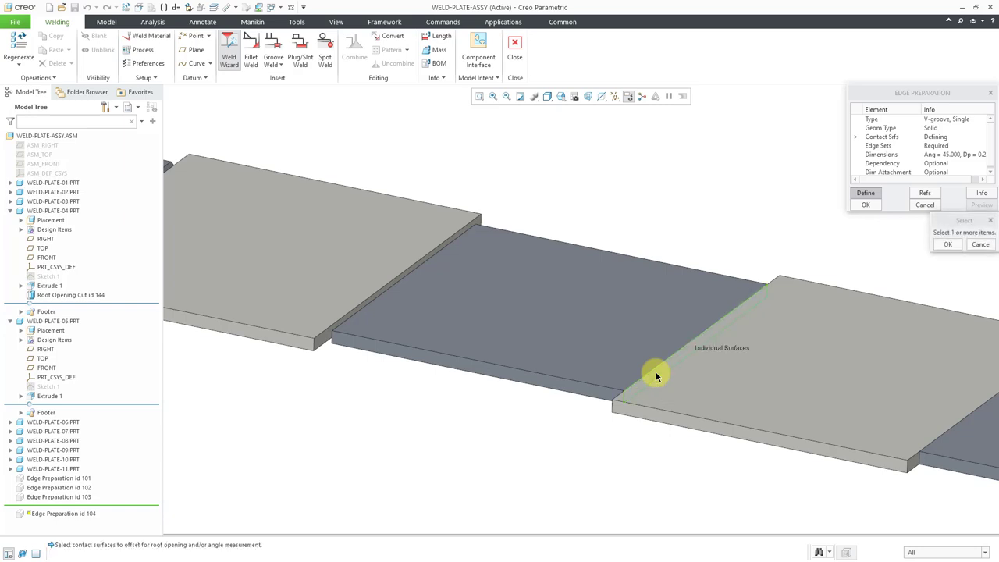
pyautogui.click(947, 245)
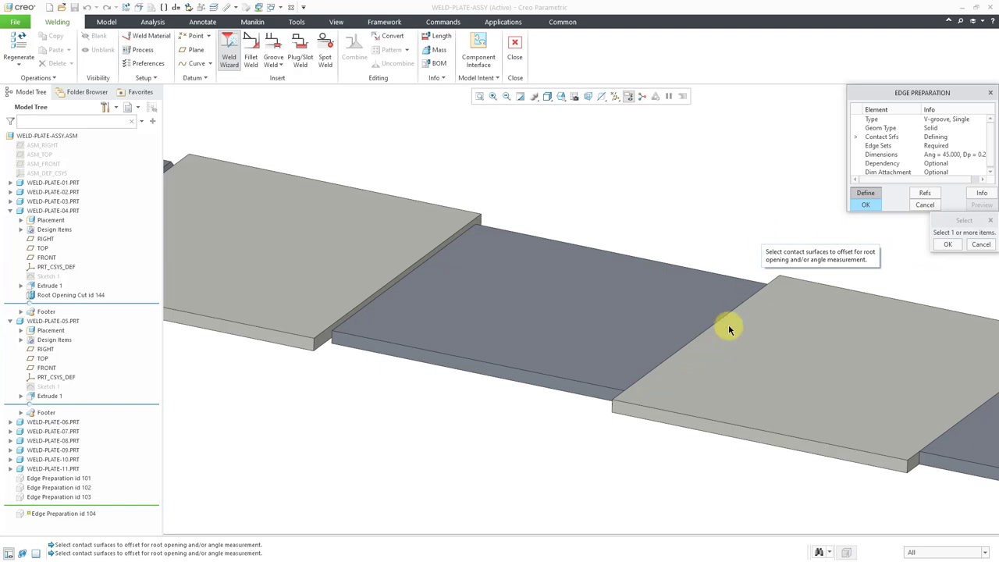
pyautogui.click(617, 409)
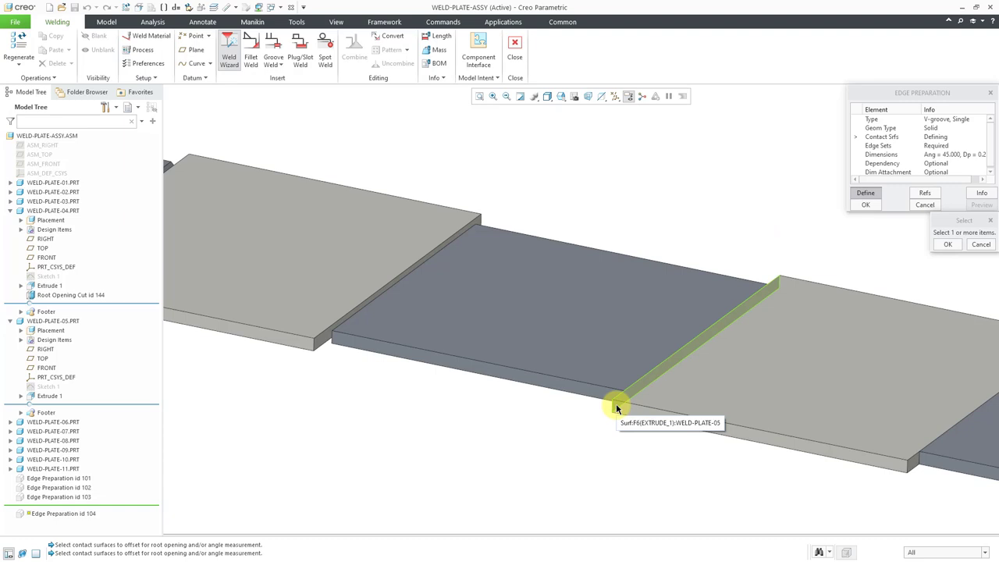
pyautogui.click(617, 408)
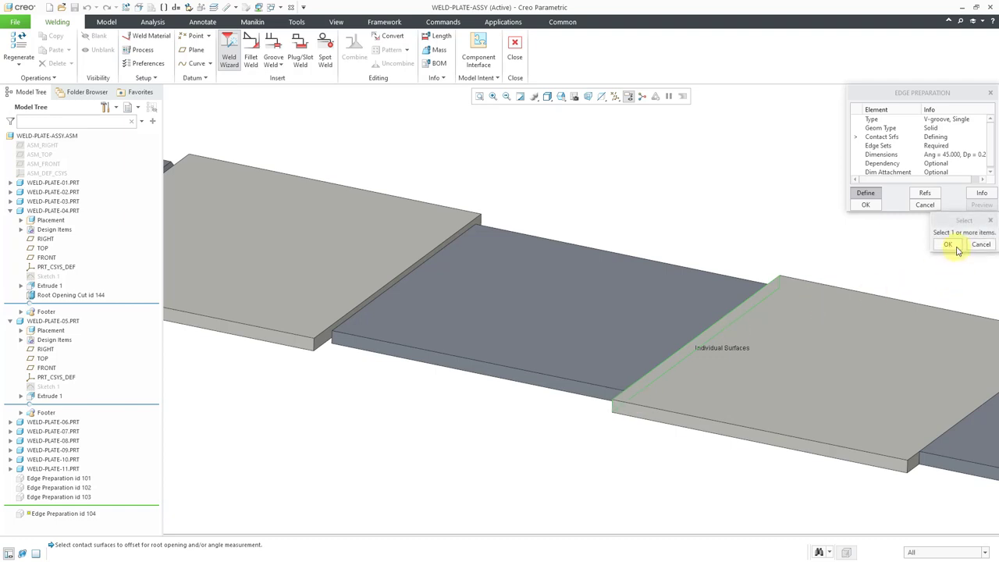
pyautogui.click(950, 245)
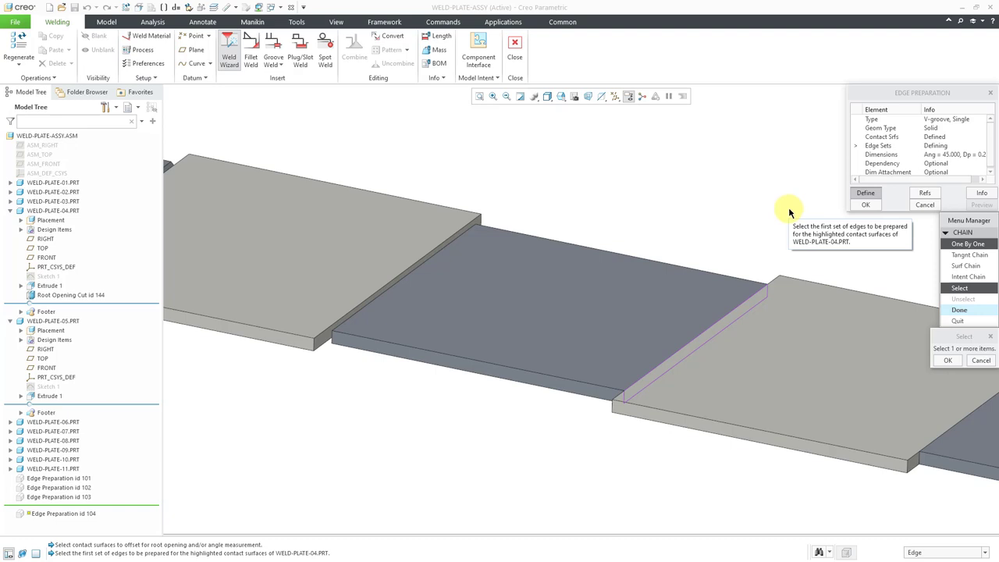
# Select the upper edges of the WELD-PLATE-04 and WELD-PLATE-05 contact surfaces as the edge sets and create the V-groove
pyautogui.click(709, 333)
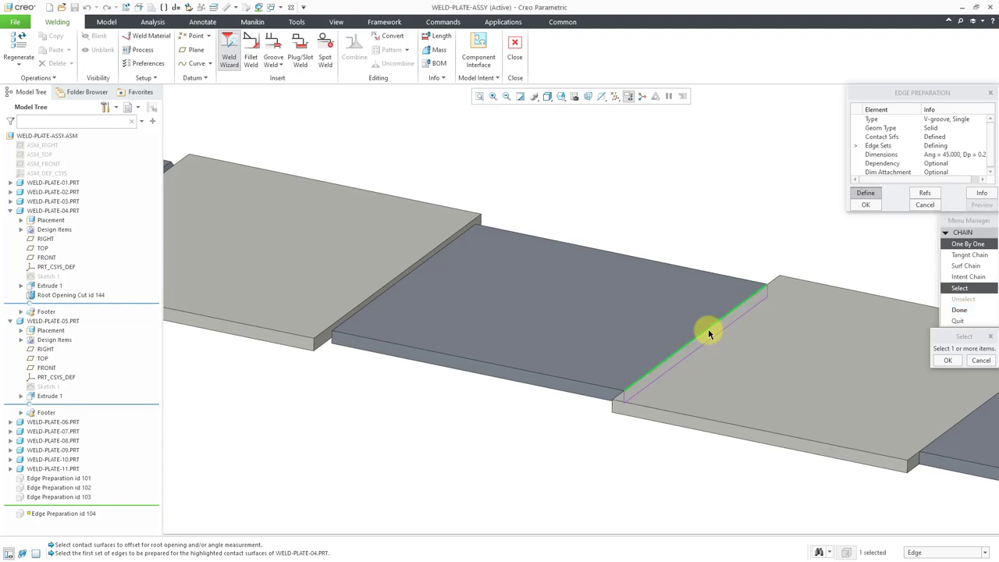
pyautogui.click(948, 360)
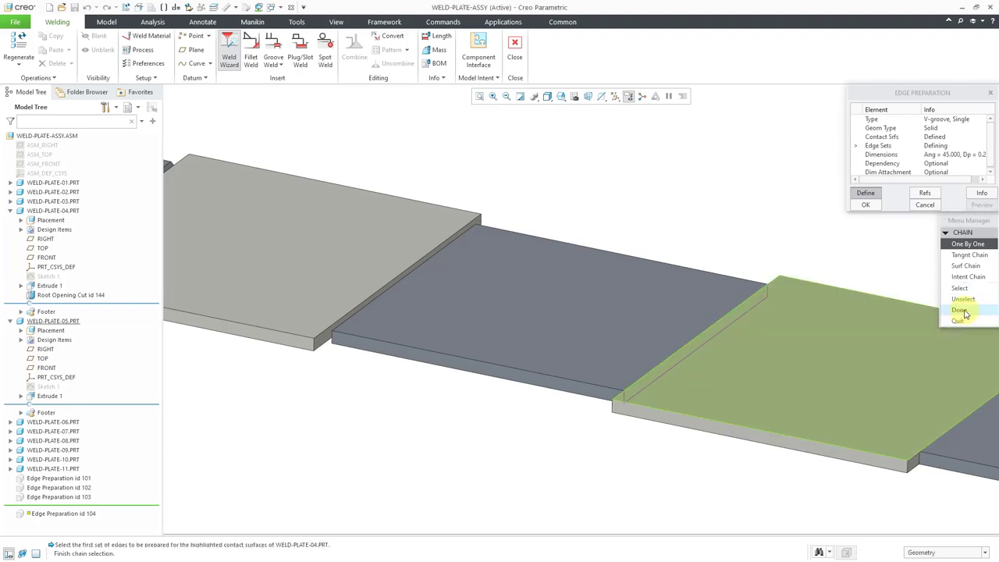
pyautogui.click(960, 311)
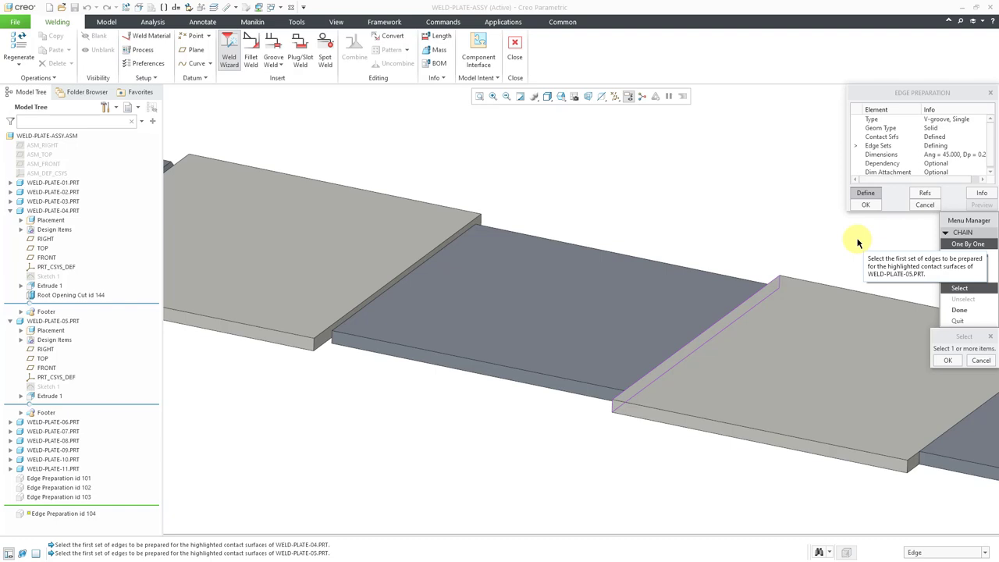
pyautogui.click(771, 281)
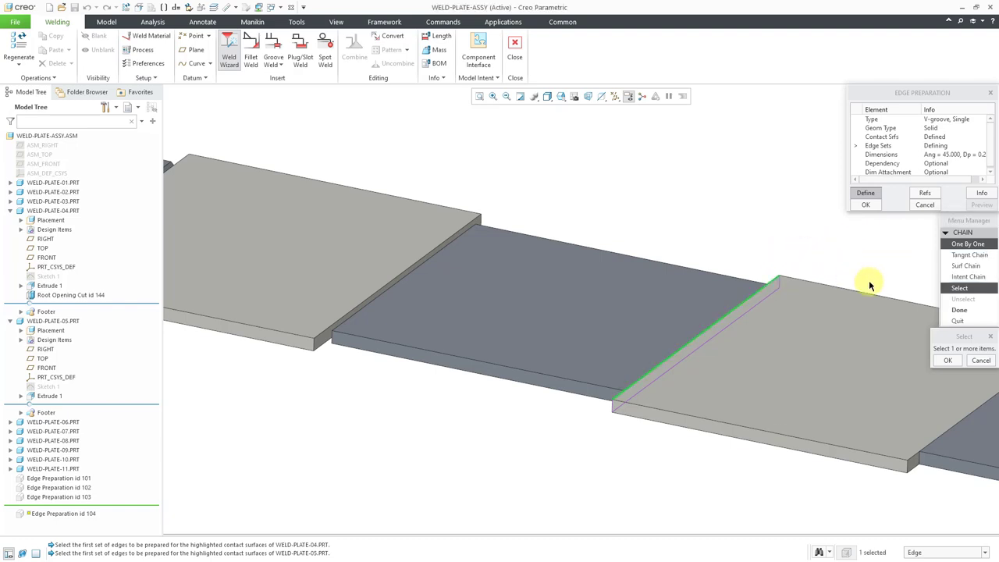
pyautogui.click(947, 359)
pyautogui.click(959, 310)
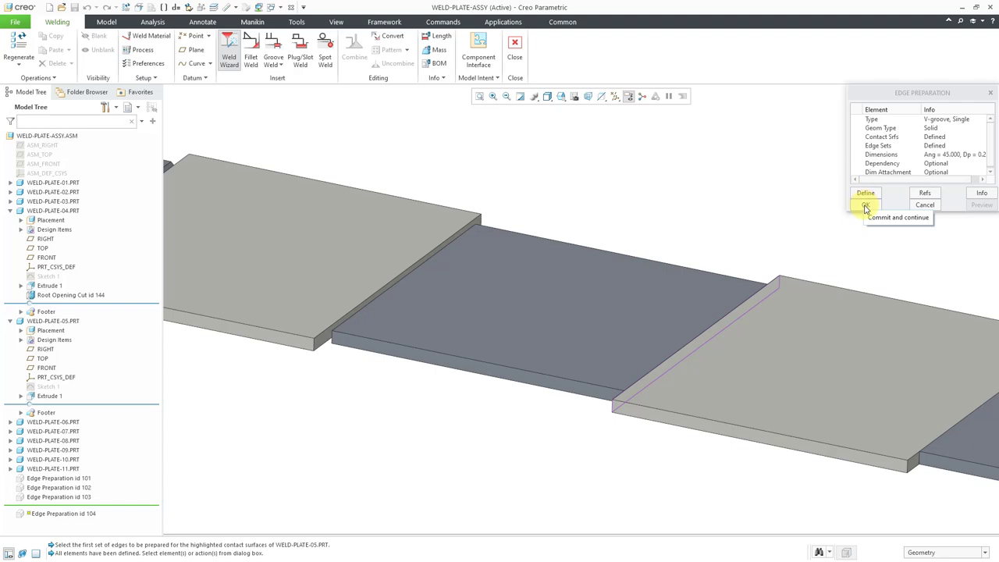
pyautogui.click(865, 206)
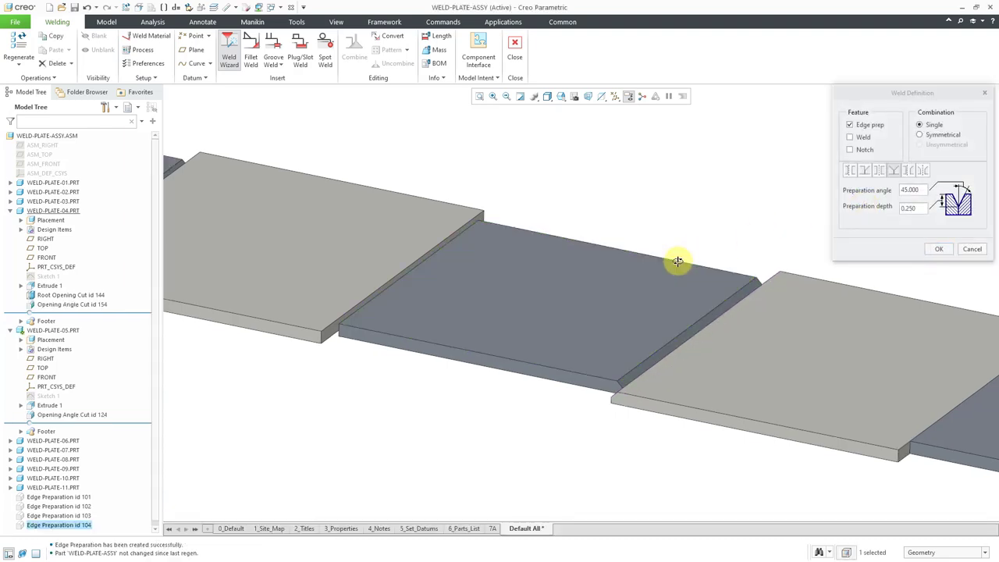
# Set up a single bevel edge preparation with root opening, using a 45° angle, 0.250 depth and 0.250 root opening
pyautogui.moveTo(678, 261); pyautogui.dragTo(611, 223, button='middle')
pyautogui.scroll(-3, 611, 240)
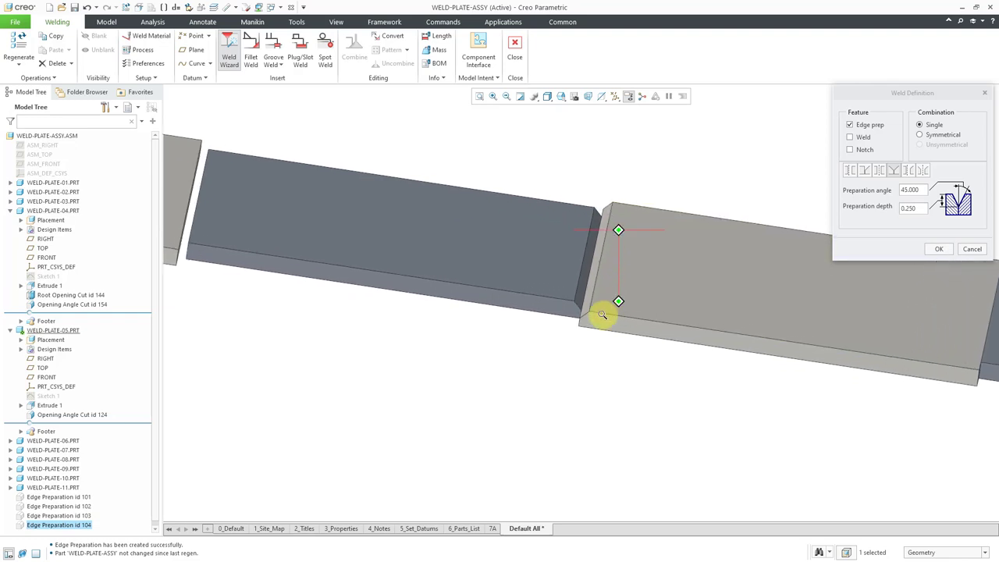
pyautogui.scroll(-3, 602, 315)
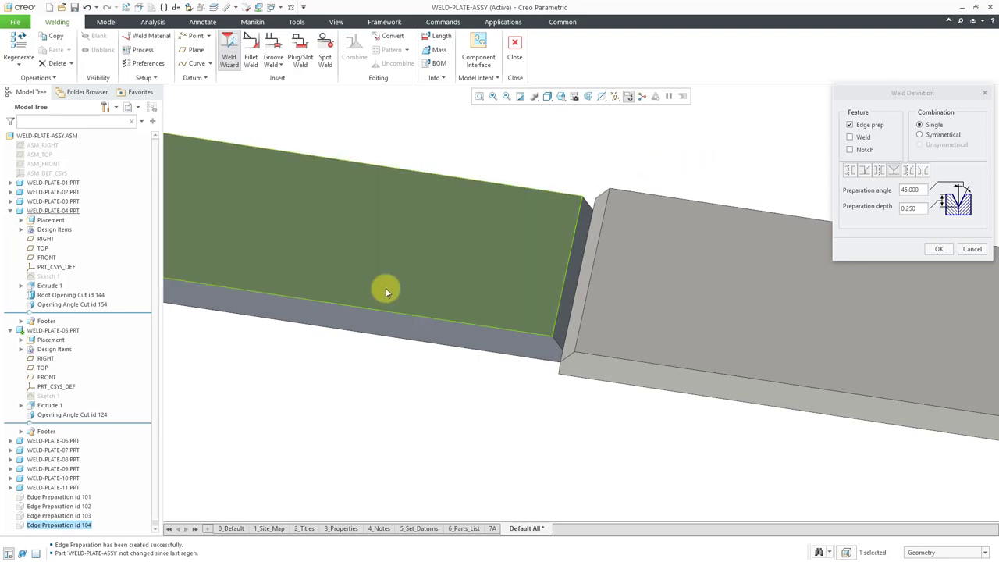
pyautogui.scroll(5, 365, 290)
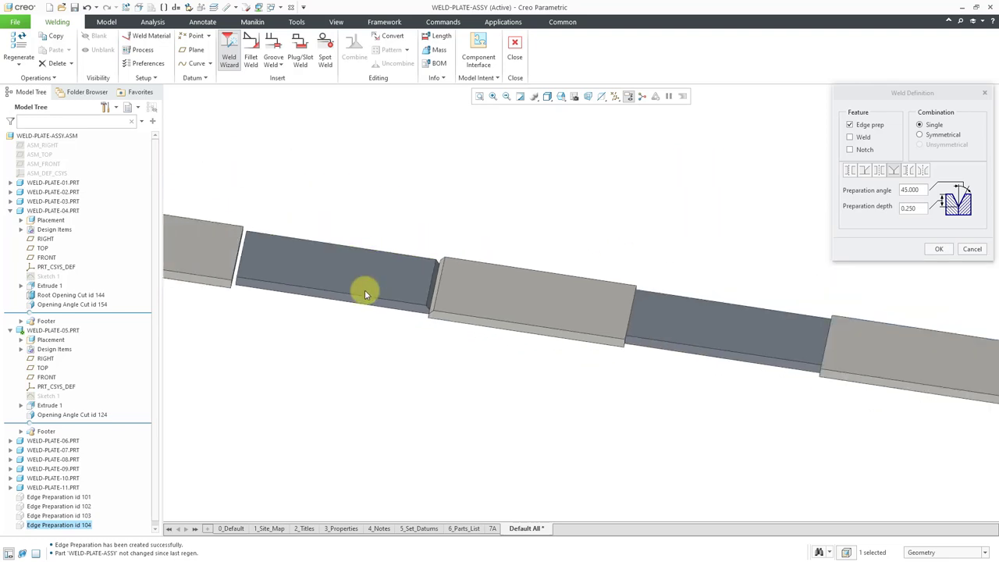
pyautogui.click(908, 171)
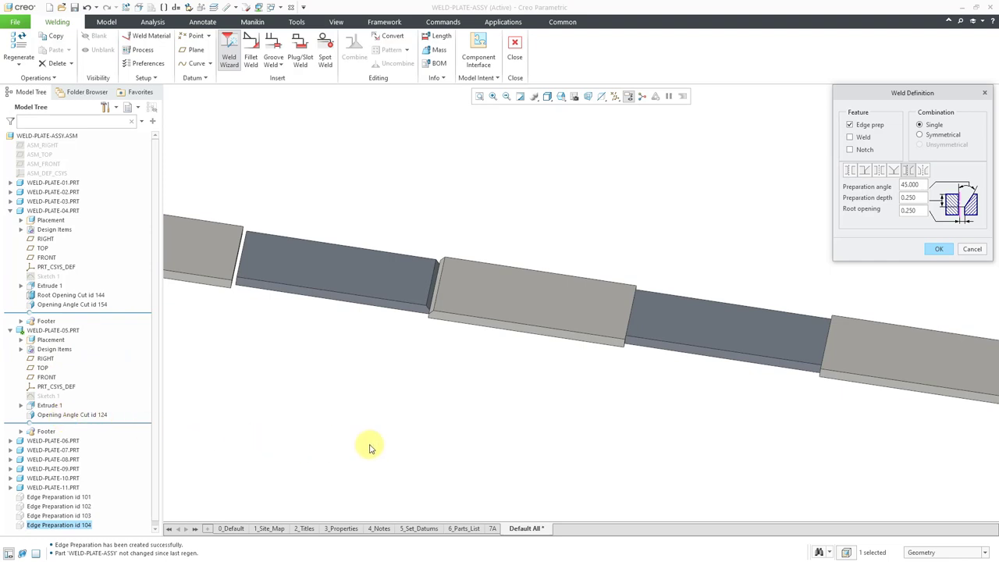
pyautogui.moveTo(598, 373); pyautogui.dragTo(585, 437, button='middle')
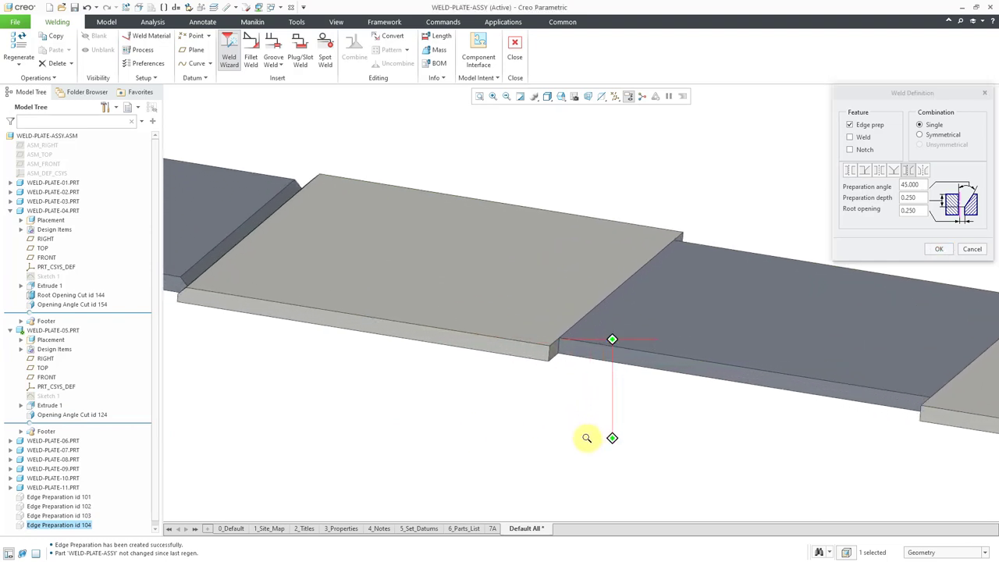
pyautogui.click(913, 171)
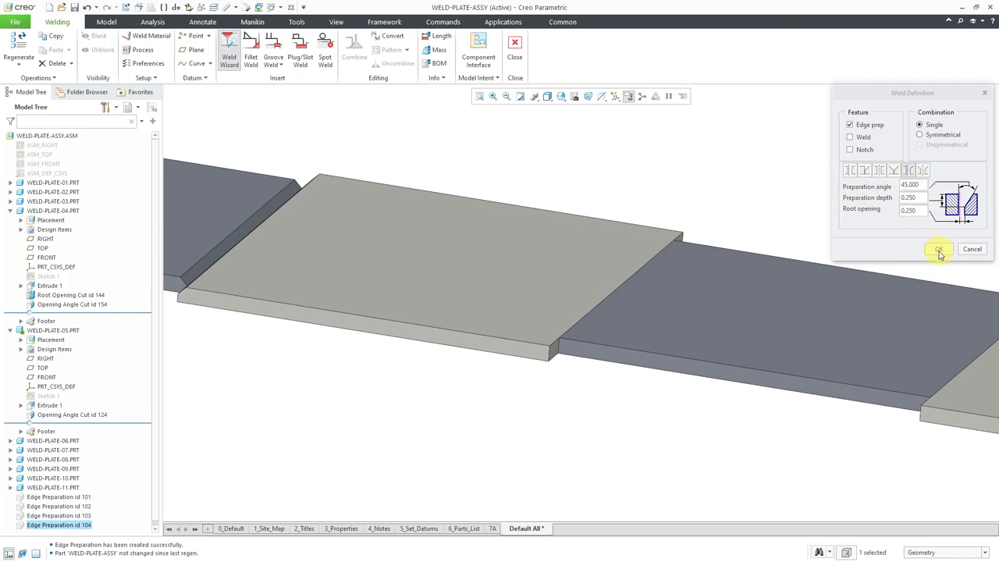
pyautogui.click(939, 249)
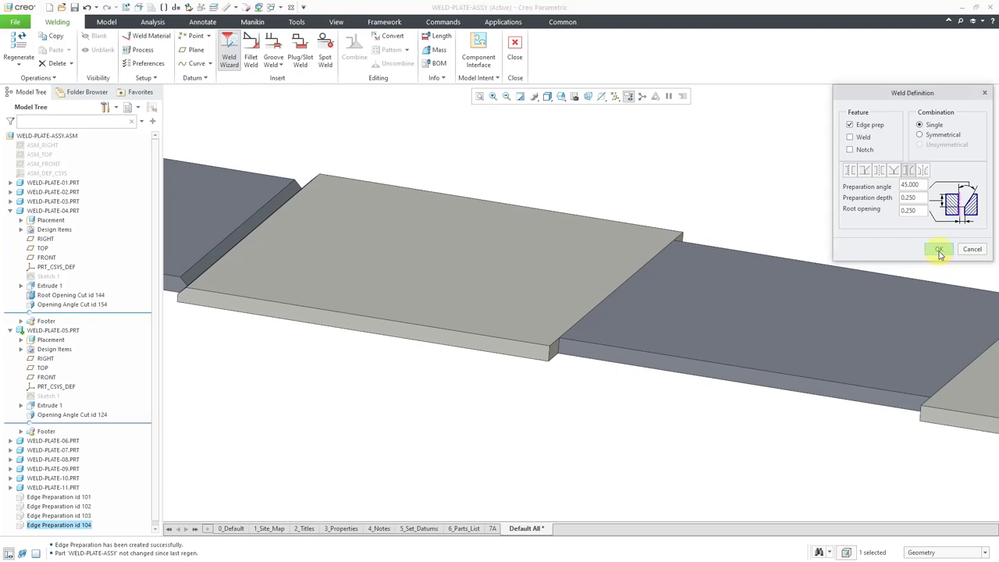
# Define the WELD-PLATE-06 end face that touches WELD-PLATE-05 as the bevel's contact surface
pyautogui.rightClick(597, 325)
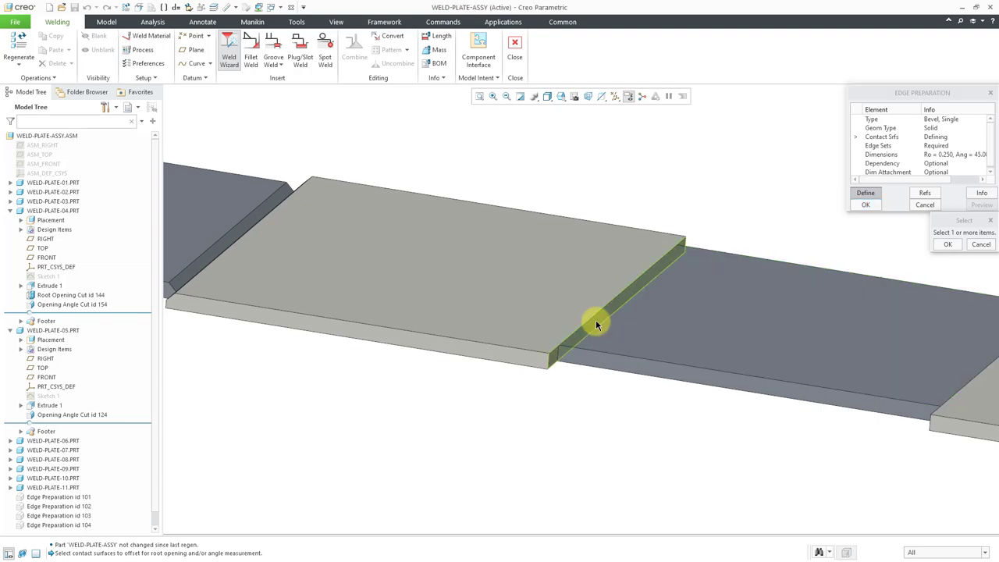
pyautogui.click(596, 323)
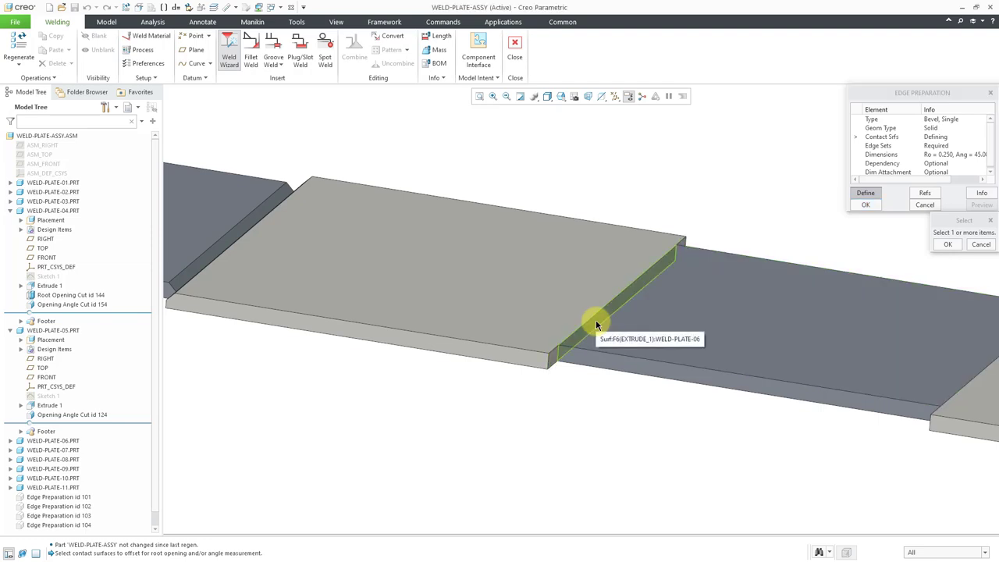
pyautogui.click(596, 324)
pyautogui.click(946, 245)
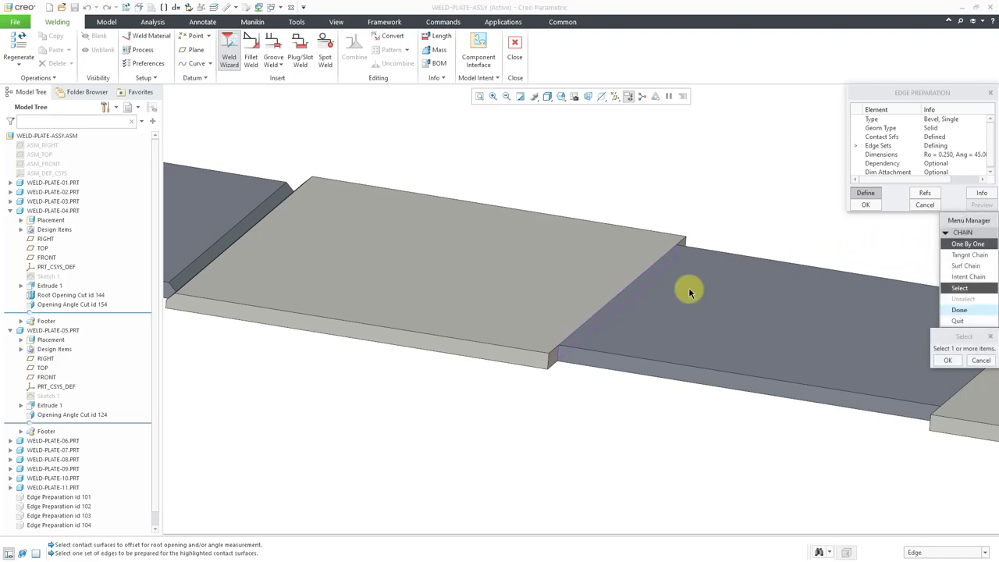
# Select the upper edge of the WELD-PLATE-06 contact surface as the edge set and create the bevel with root opening
pyautogui.click(629, 292)
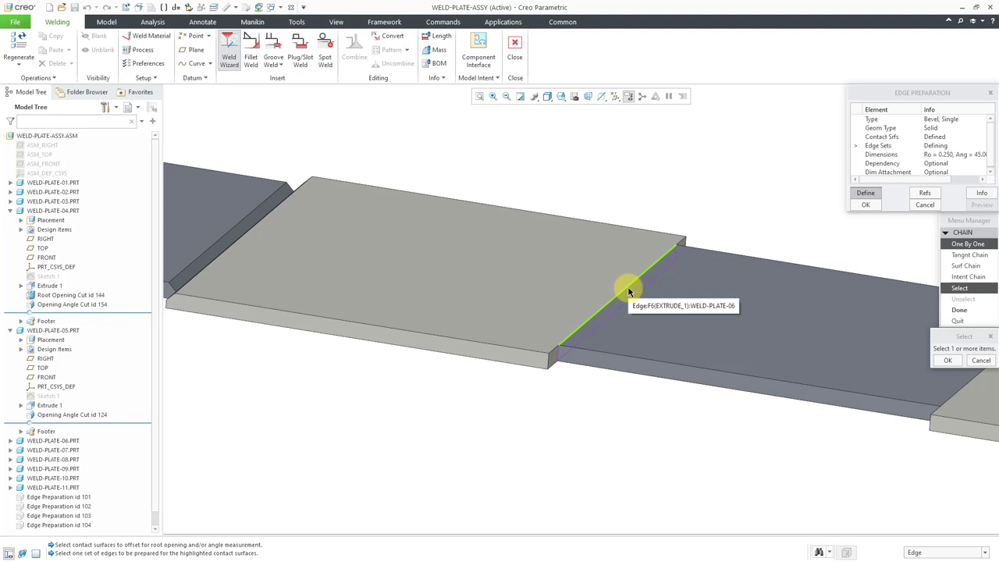
pyautogui.click(629, 291)
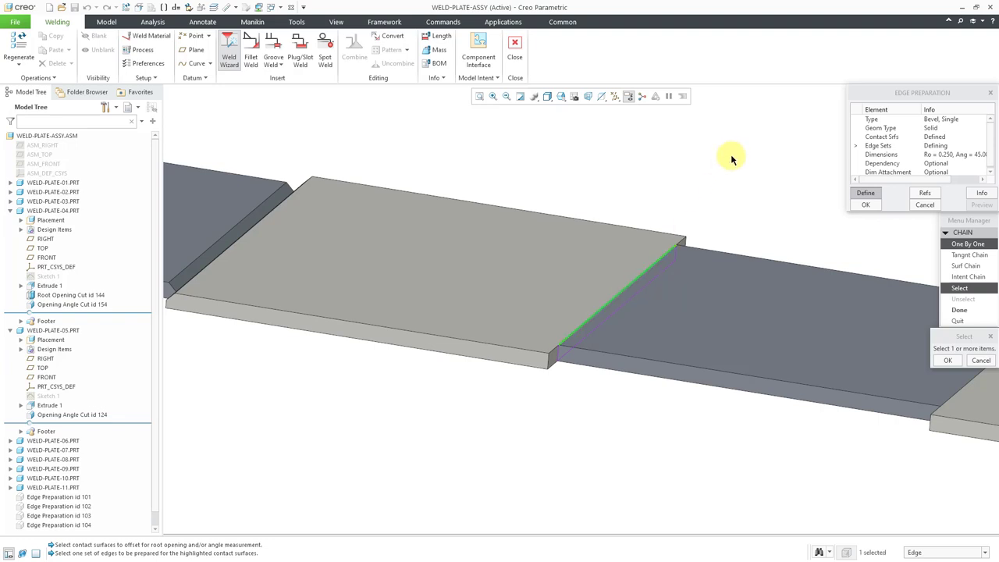
pyautogui.click(948, 360)
pyautogui.click(960, 311)
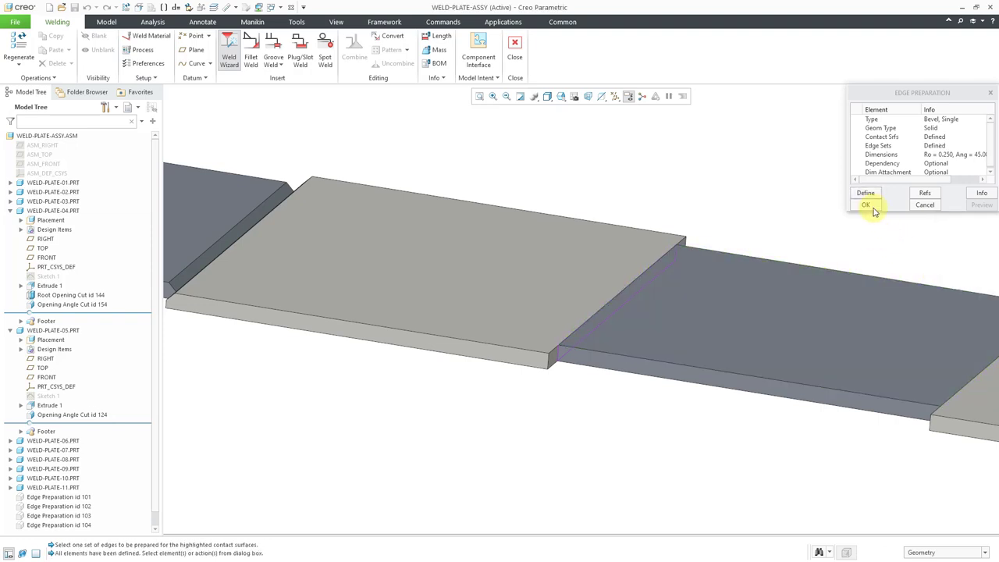
pyautogui.click(866, 205)
# Expand WELD-PLATE-06 in the model tree and examine its root opening cut and opening angle cut
pyautogui.moveTo(511, 242)
pyautogui.mouseDown(button='middle')
pyautogui.moveTo(520, 235)
pyautogui.moveTo(518, 245)
pyautogui.mouseUp(button='middle')
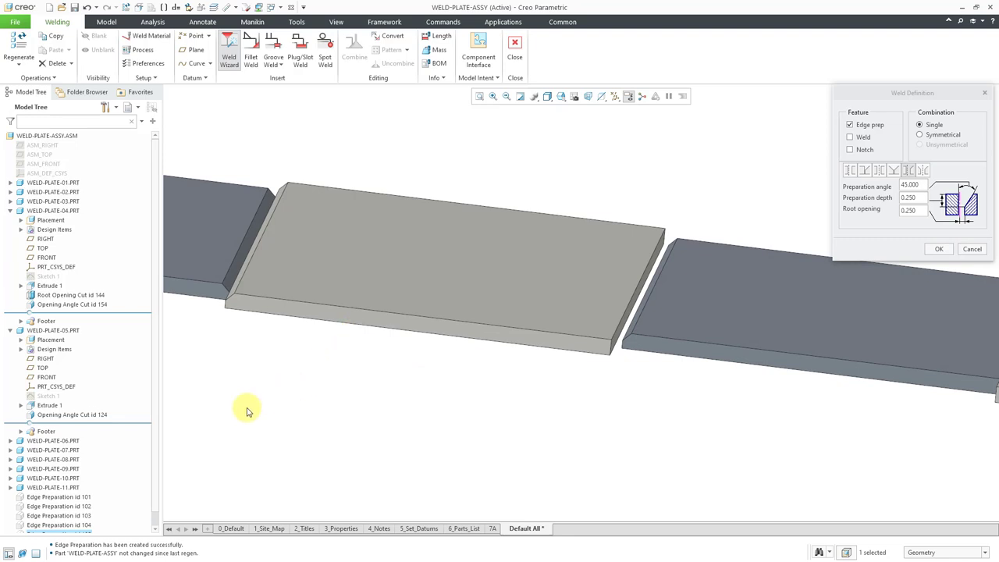
pyautogui.click(10, 441)
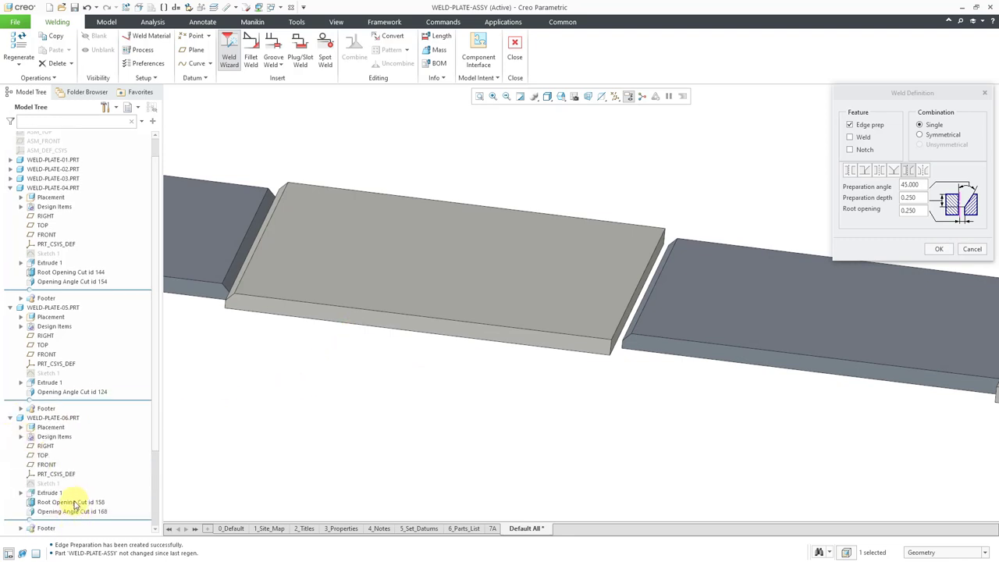
pyautogui.click(75, 504)
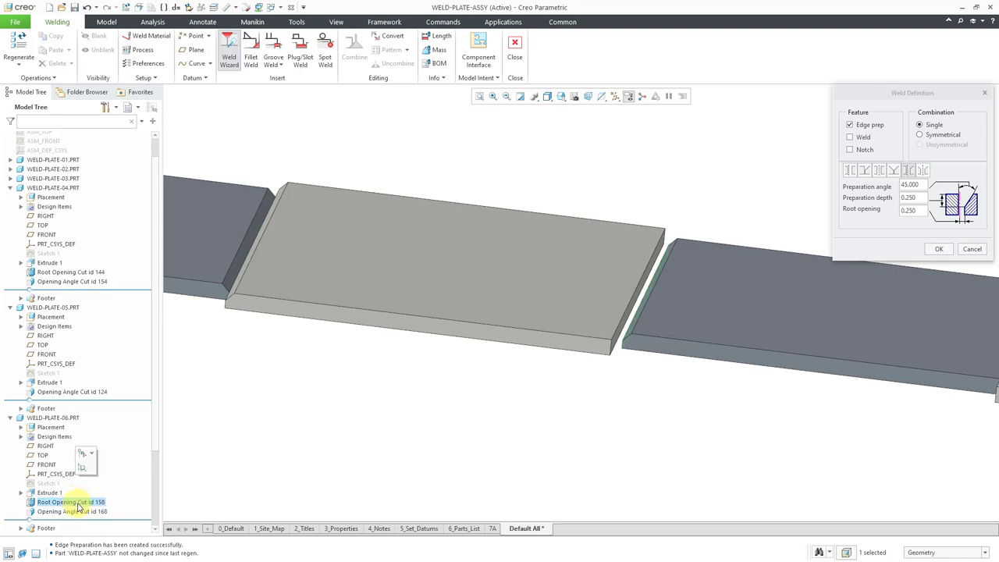
pyautogui.click(78, 512)
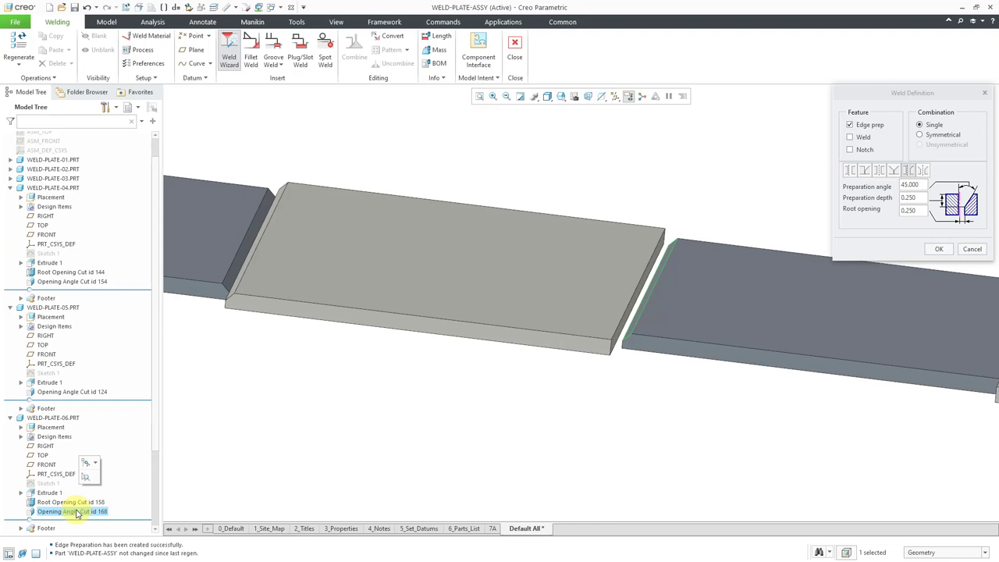
pyautogui.click(77, 504)
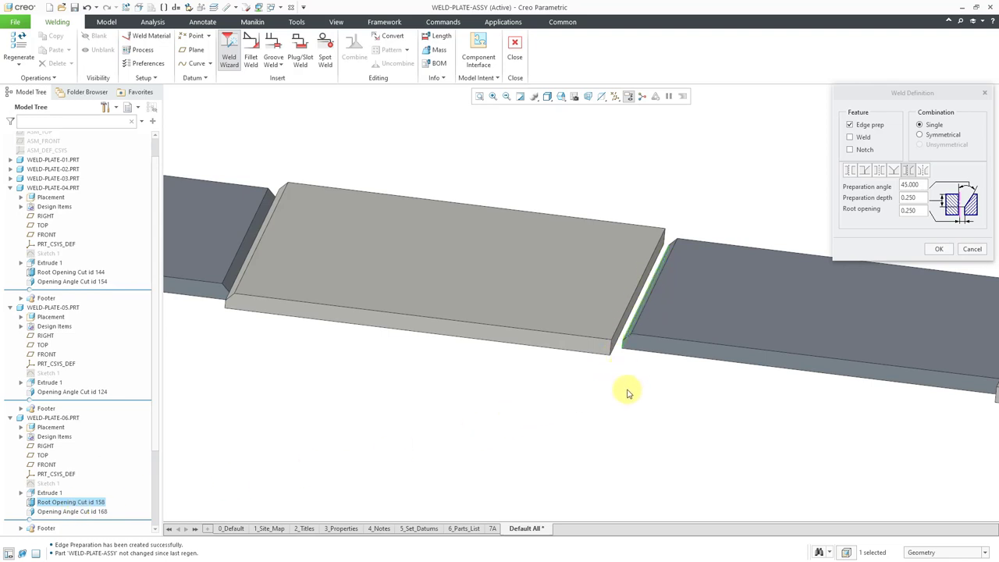
# Choose the single V-groove with root opening as preparation type, and collapse WELD-PLATE-05 and WELD-PLATE-04 in the model tree
pyautogui.moveTo(626, 392); pyautogui.dragTo(284, 336, button='middle')
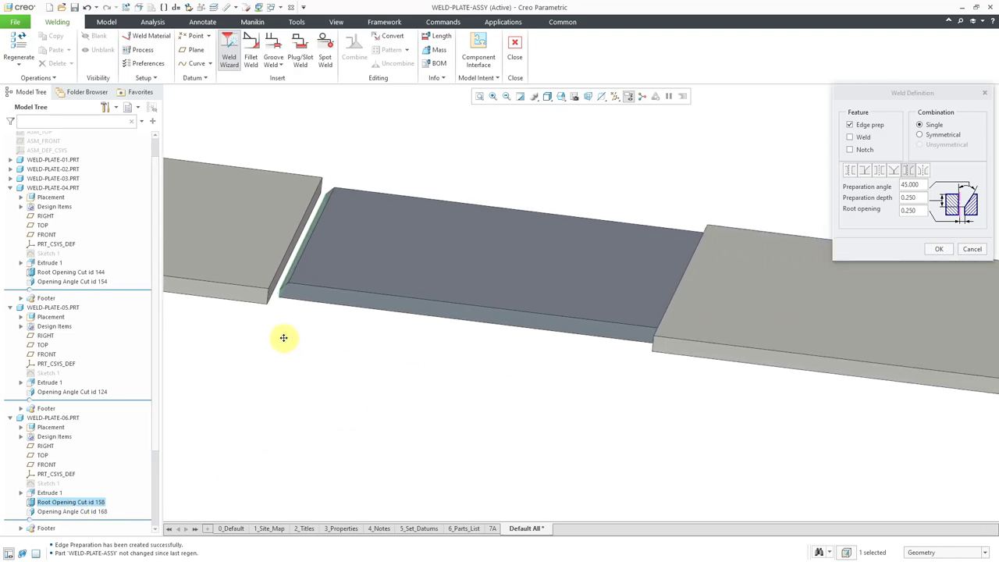
pyautogui.click(924, 170)
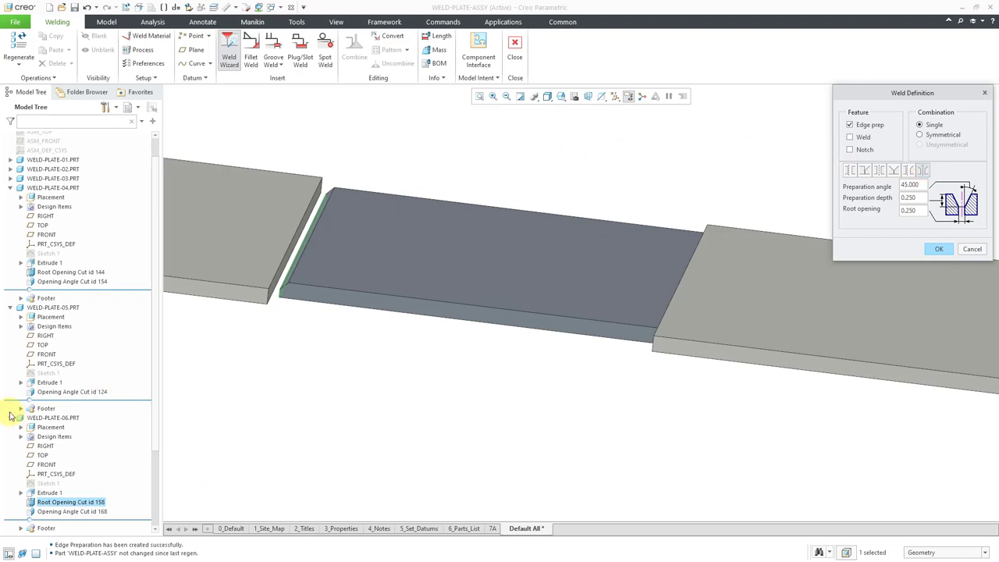
pyautogui.click(10, 308)
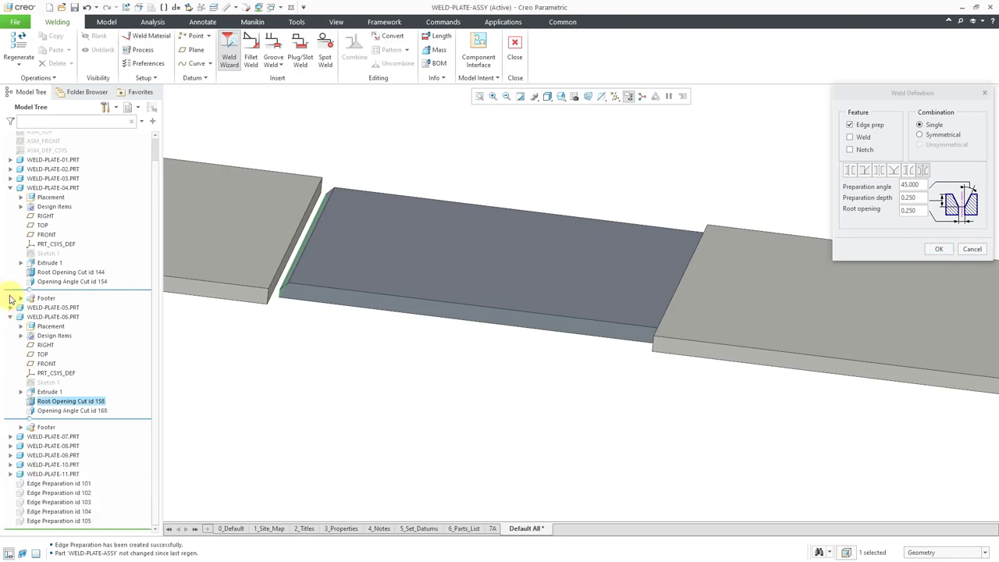
pyautogui.click(9, 188)
pyautogui.click(278, 401)
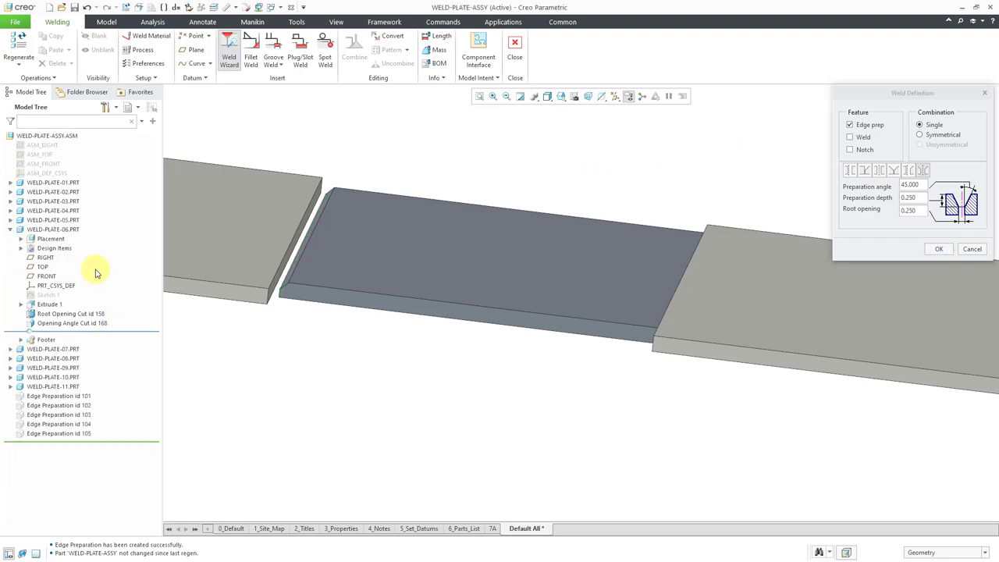
# Expand WELD-PLATE-07 in the tree and start the V-groove preparation with 45° angle, 0.250 depth and 0.250 root opening
pyautogui.click(55, 230)
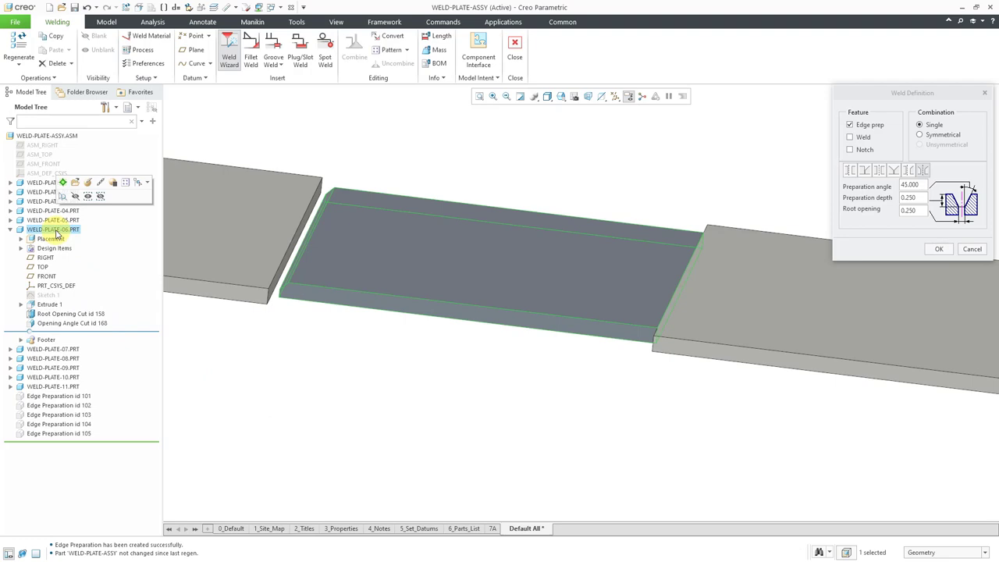
pyautogui.click(70, 350)
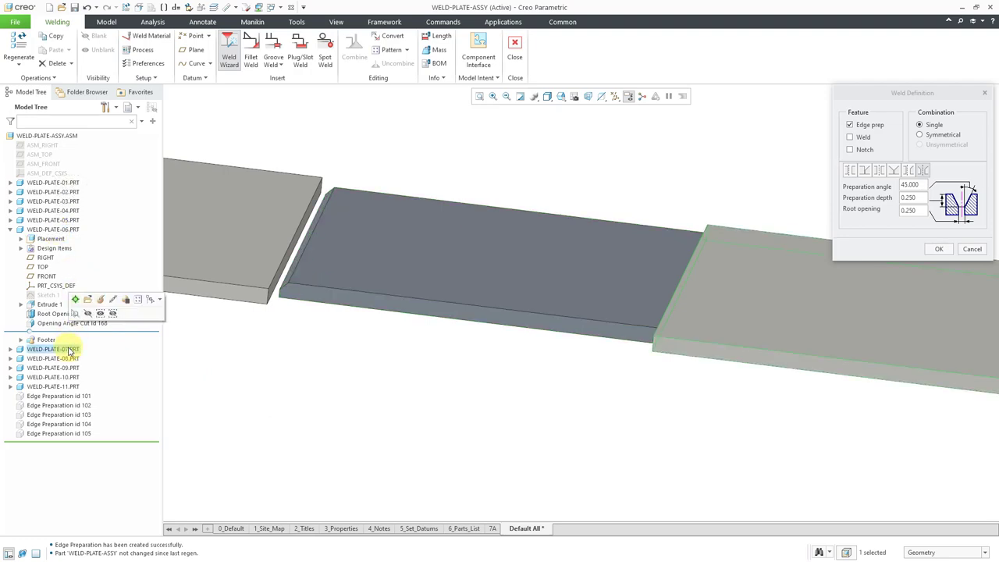
pyautogui.click(10, 349)
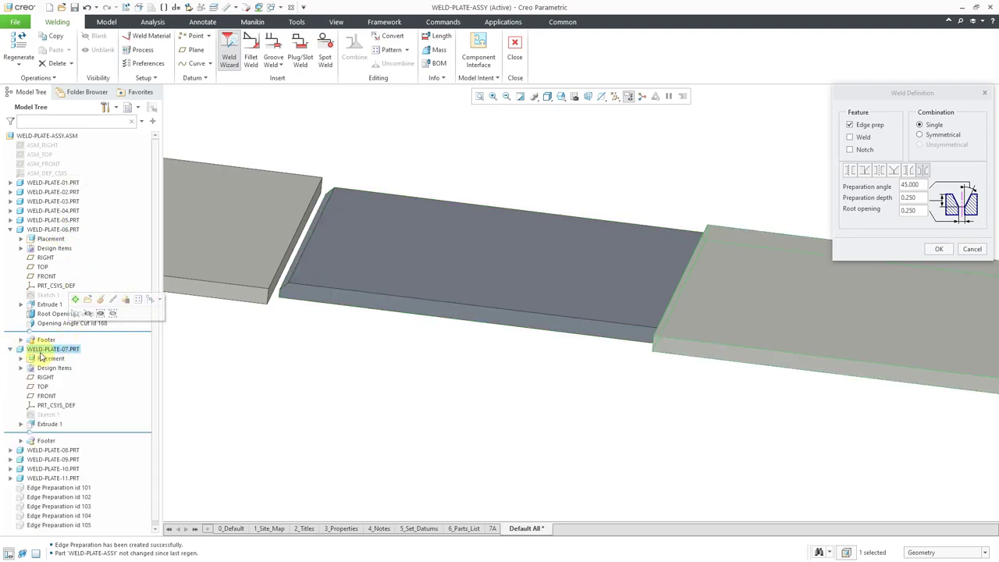
pyautogui.click(219, 367)
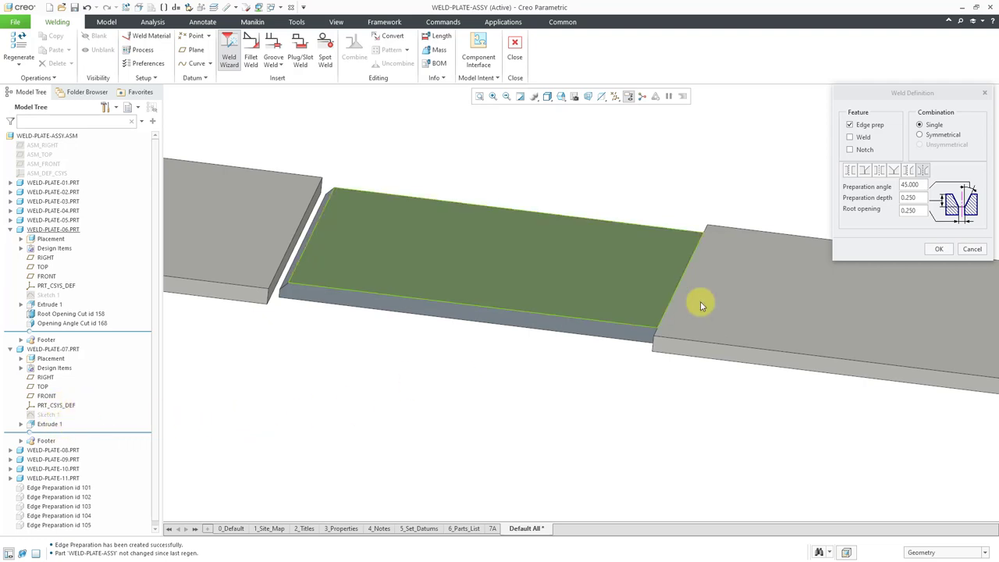
pyautogui.click(751, 270)
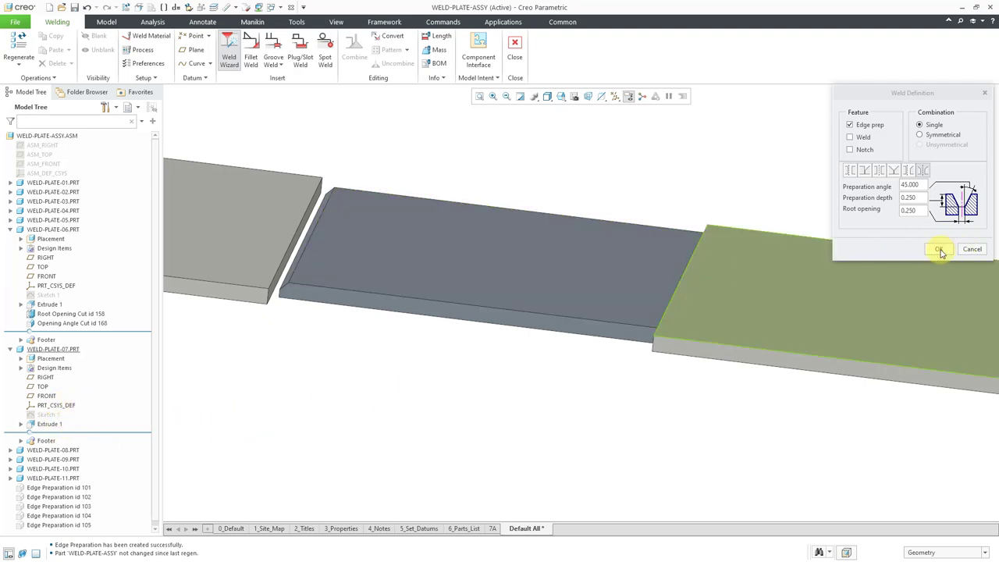
pyautogui.click(939, 249)
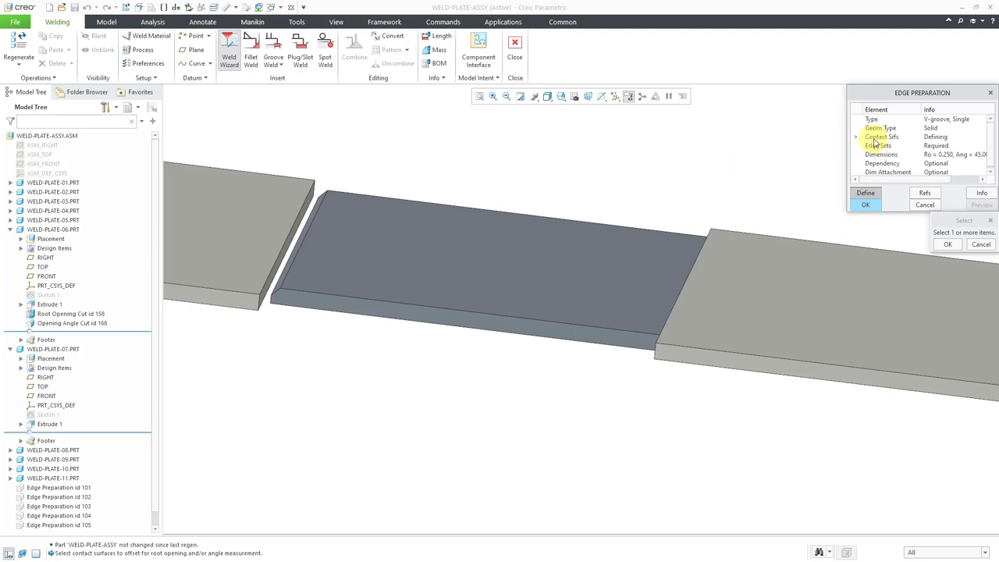
# Select the facing end surfaces of WELD-PLATE-06 and WELD-PLATE-07 as the contact surfaces of the V-groove preparation
pyautogui.click(676, 318)
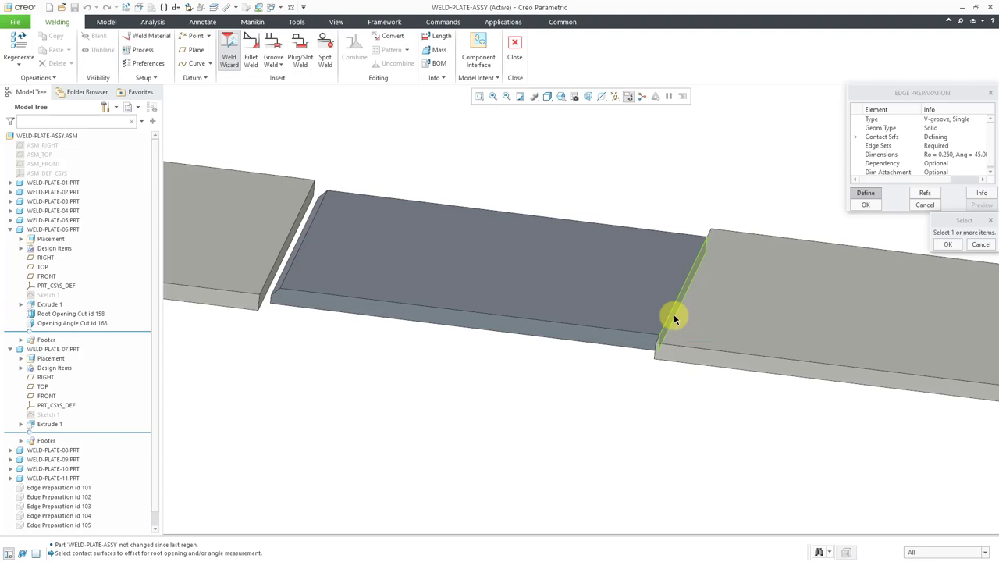
pyautogui.click(947, 244)
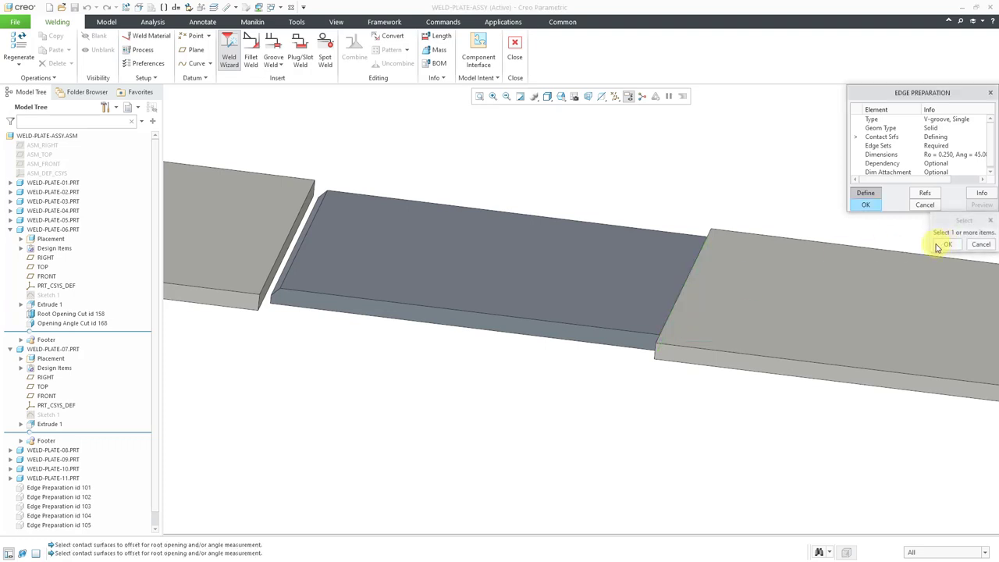
pyautogui.moveTo(694, 188)
pyautogui.mouseDown(button='middle')
pyautogui.moveTo(708, 169)
pyautogui.moveTo(718, 179)
pyautogui.moveTo(660, 228)
pyautogui.mouseUp(button='middle')
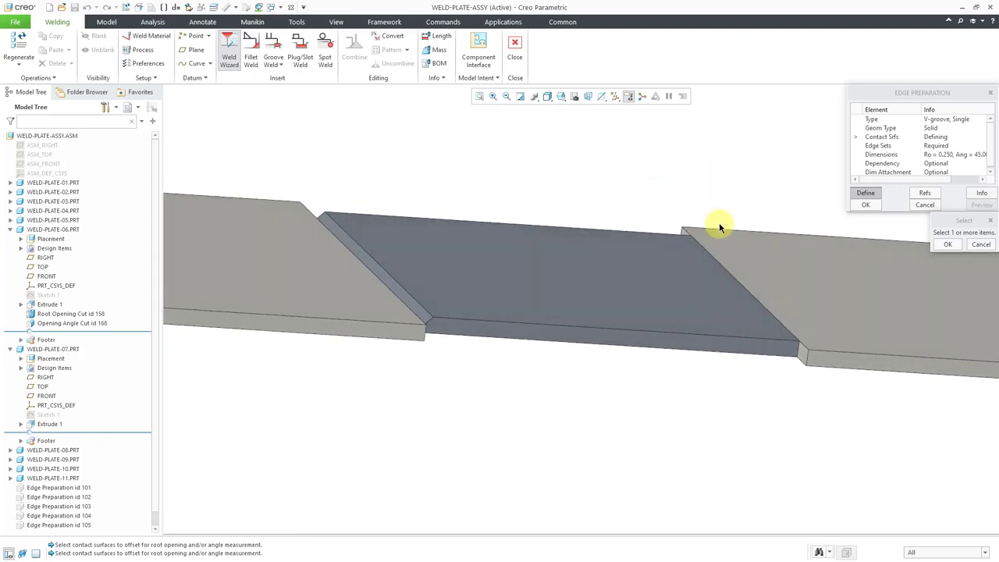
pyautogui.click(802, 355)
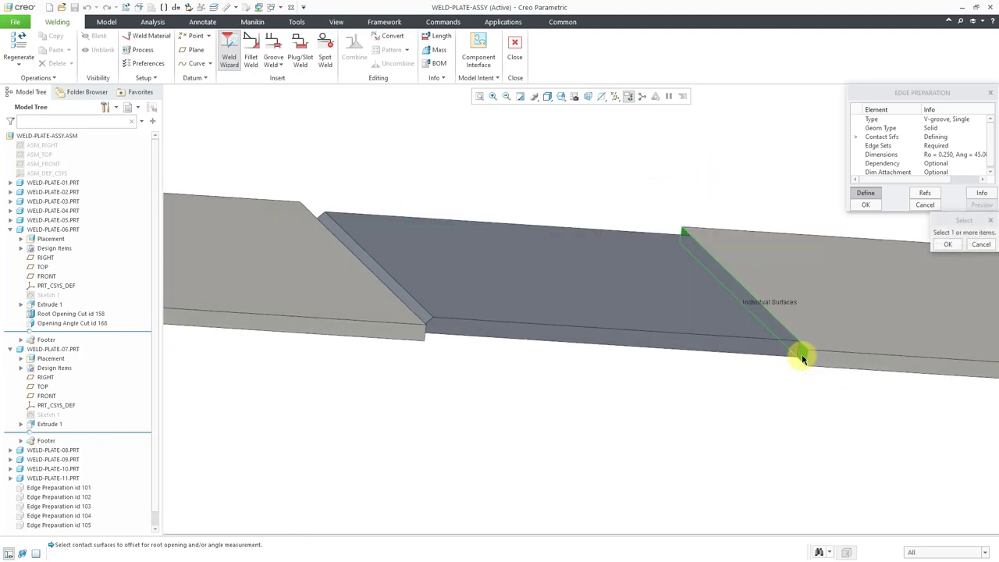
pyautogui.click(949, 245)
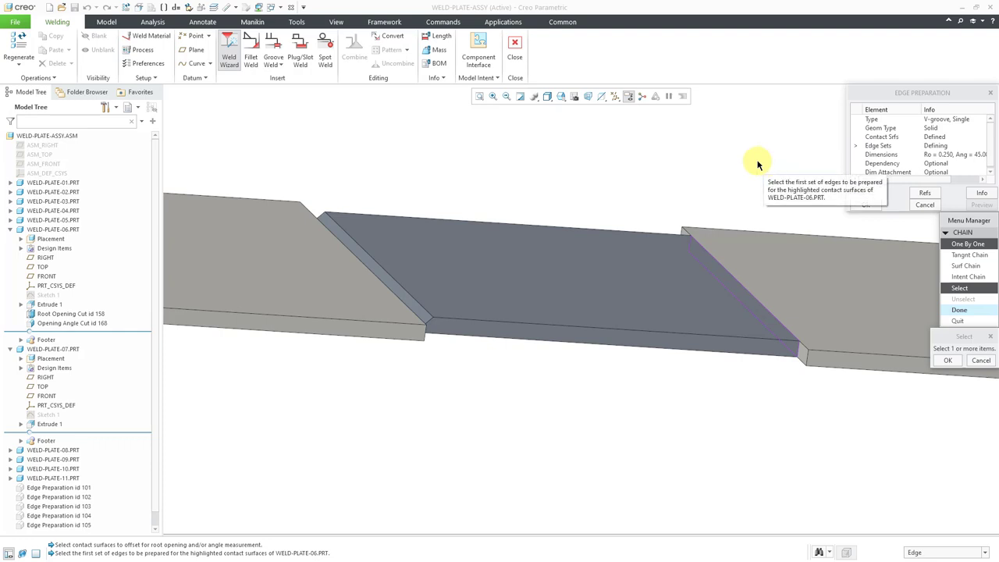
# Select the upper edges of the WELD-PLATE-06 and WELD-PLATE-07 contact surfaces as edge sets and create the V-groove with root opening
pyautogui.click(744, 288)
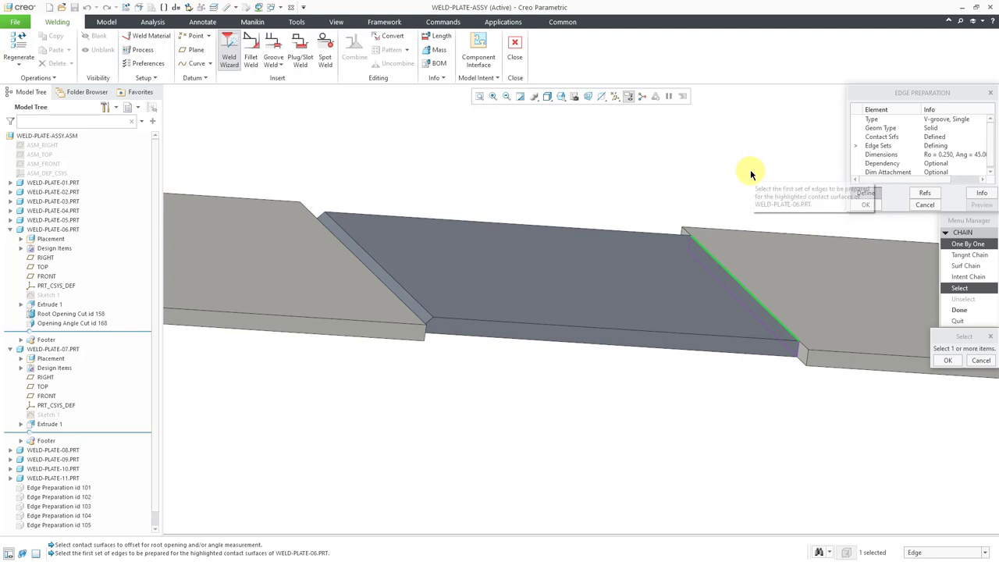
pyautogui.click(948, 360)
pyautogui.click(962, 312)
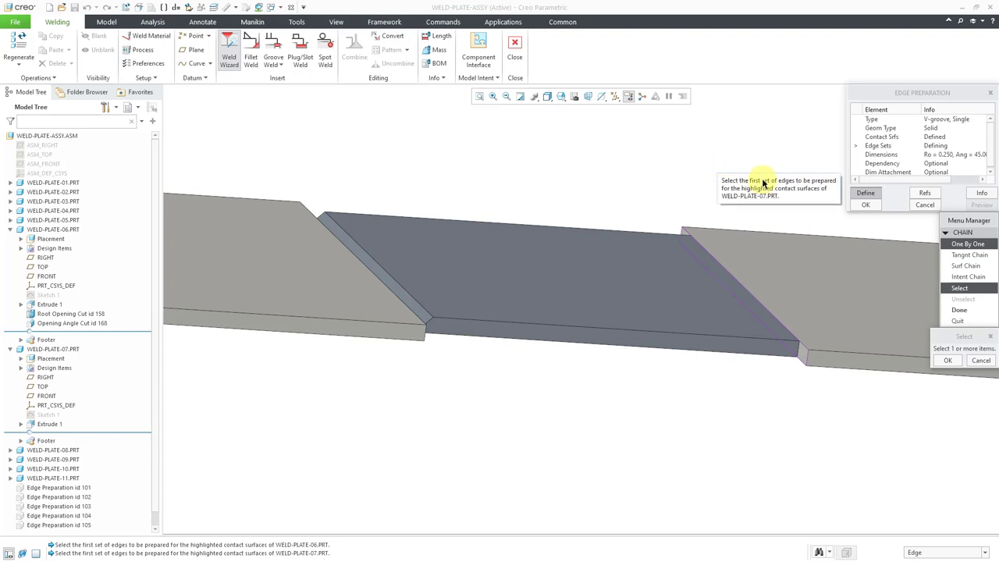
pyautogui.click(807, 348)
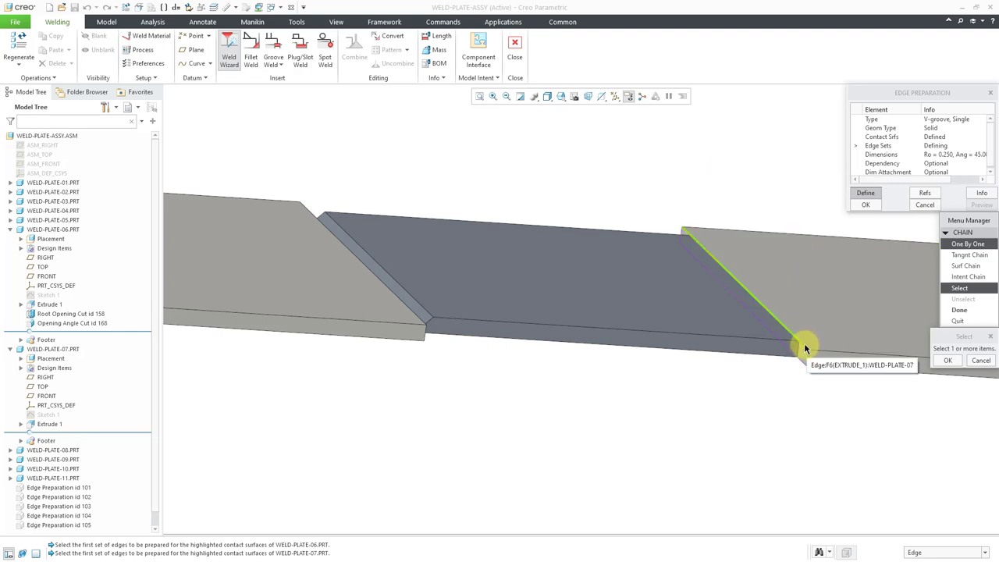
pyautogui.click(948, 360)
pyautogui.click(972, 314)
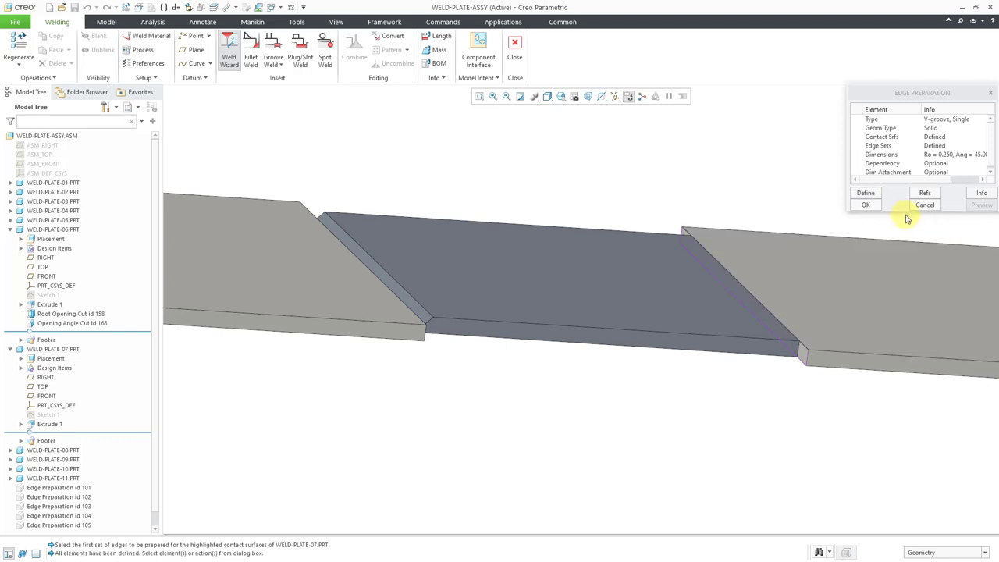
pyautogui.click(867, 205)
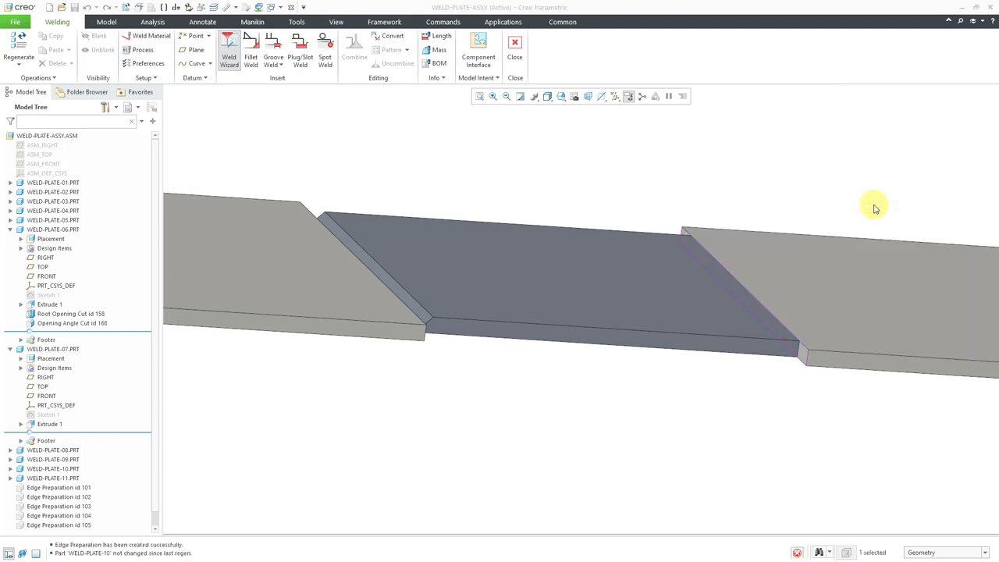
# Examine the new root opening and opening angle cuts of WELD-PLATE-06 and WELD-PLATE-07 and the edge preparations in the model tree
pyautogui.moveTo(716, 214); pyautogui.dragTo(717, 214, button='middle')
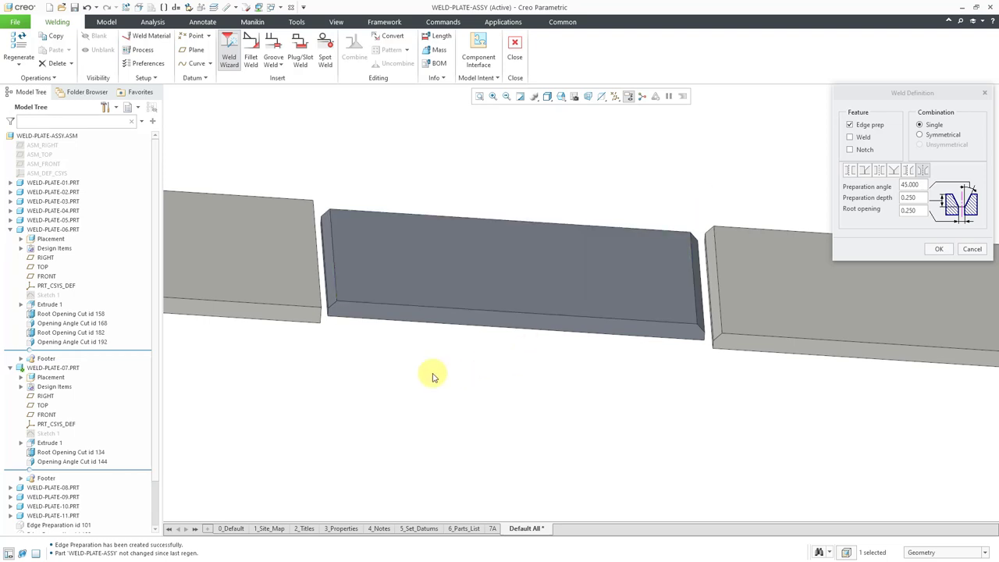
pyautogui.click(64, 233)
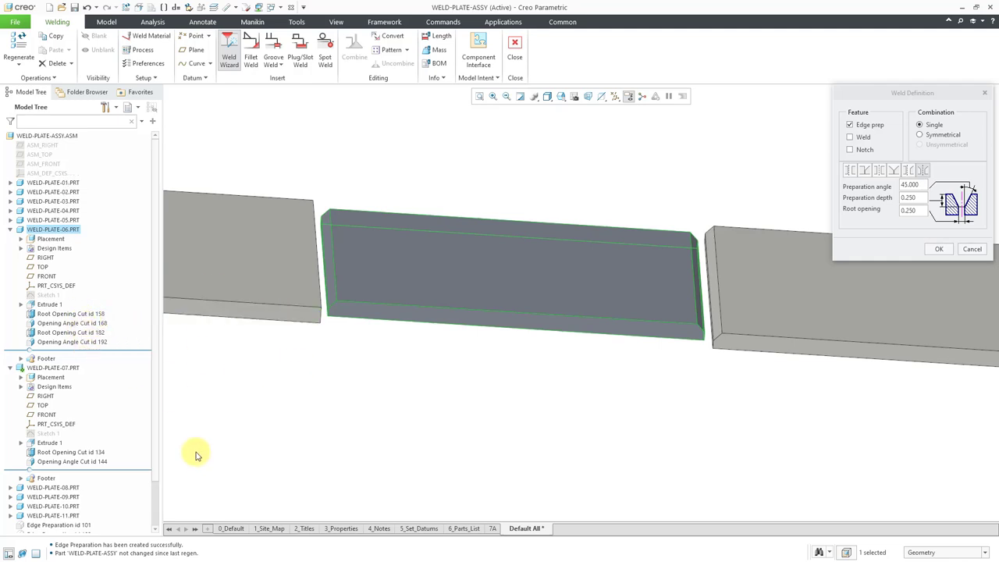
pyautogui.click(71, 368)
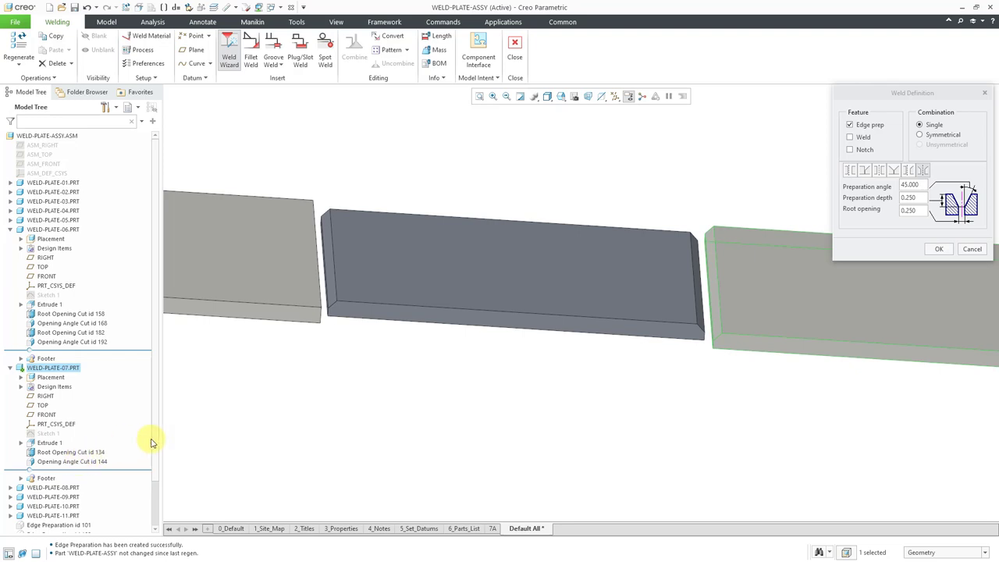
pyautogui.scroll(-3, 156, 466)
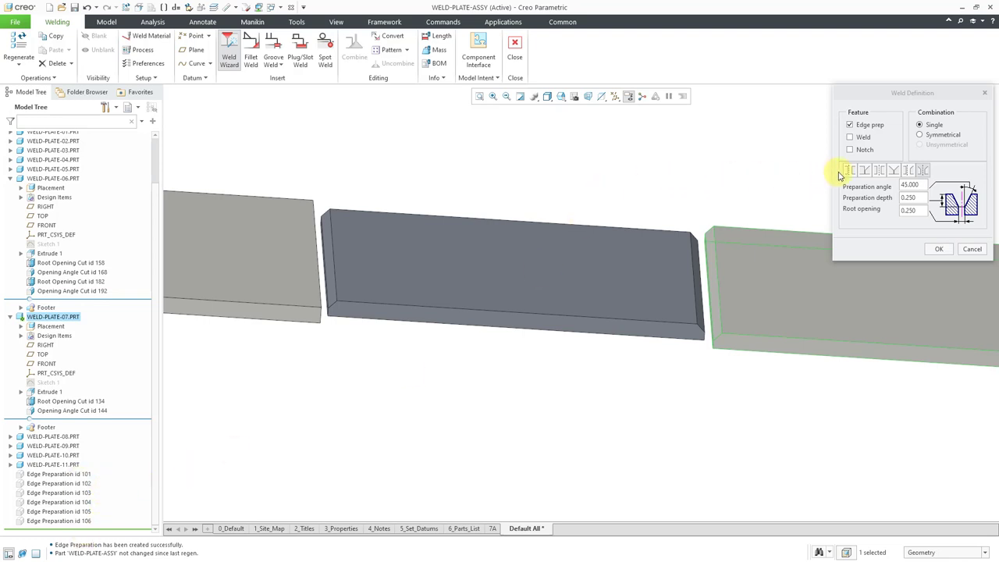
# Set the combination of the next edge preparation to Symmetrical in the weld definition
pyautogui.scroll(4, 726, 201)
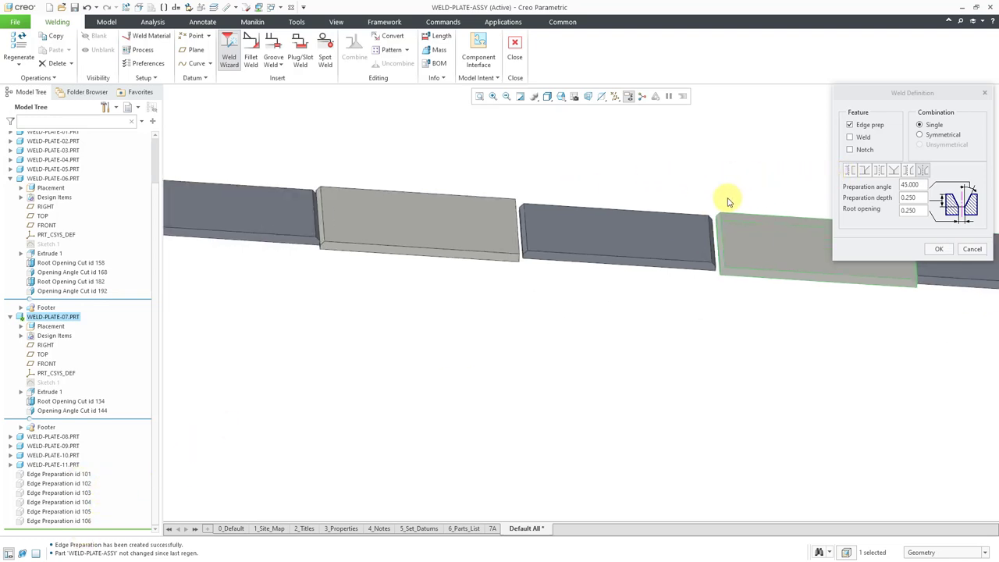
pyautogui.moveTo(727, 201); pyautogui.dragTo(822, 297, button='middle')
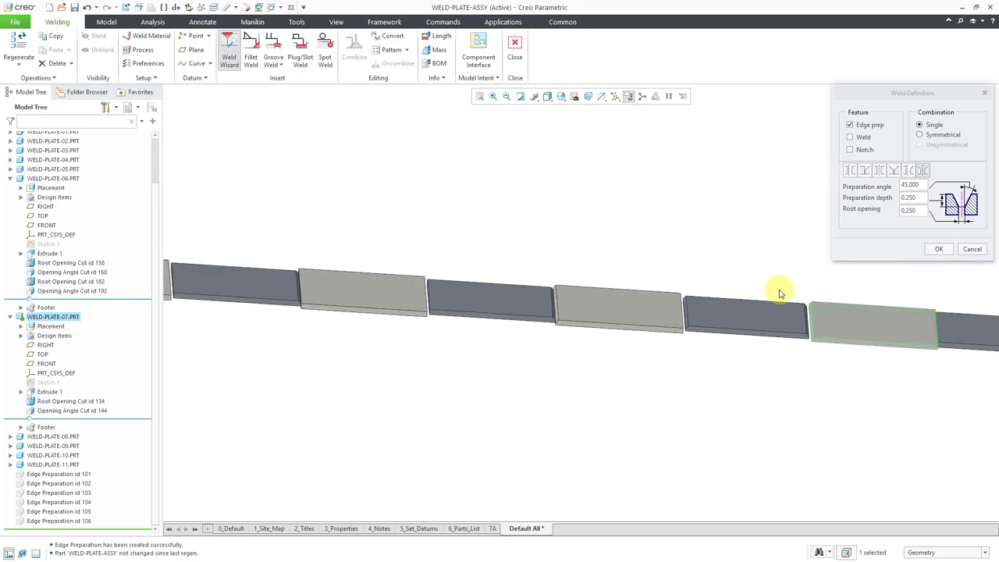
pyautogui.moveTo(779, 294); pyautogui.dragTo(765, 289, button='middle')
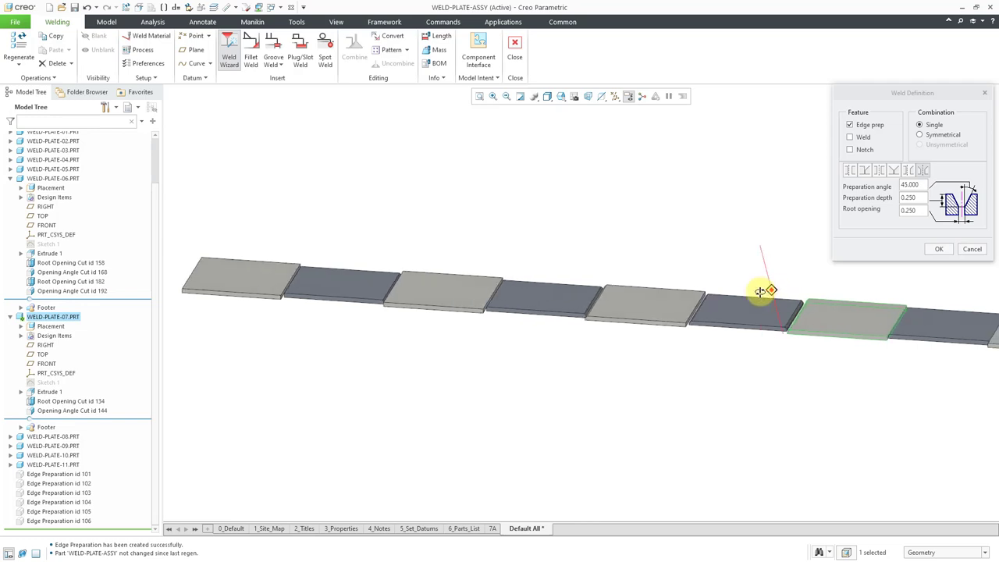
pyautogui.click(929, 137)
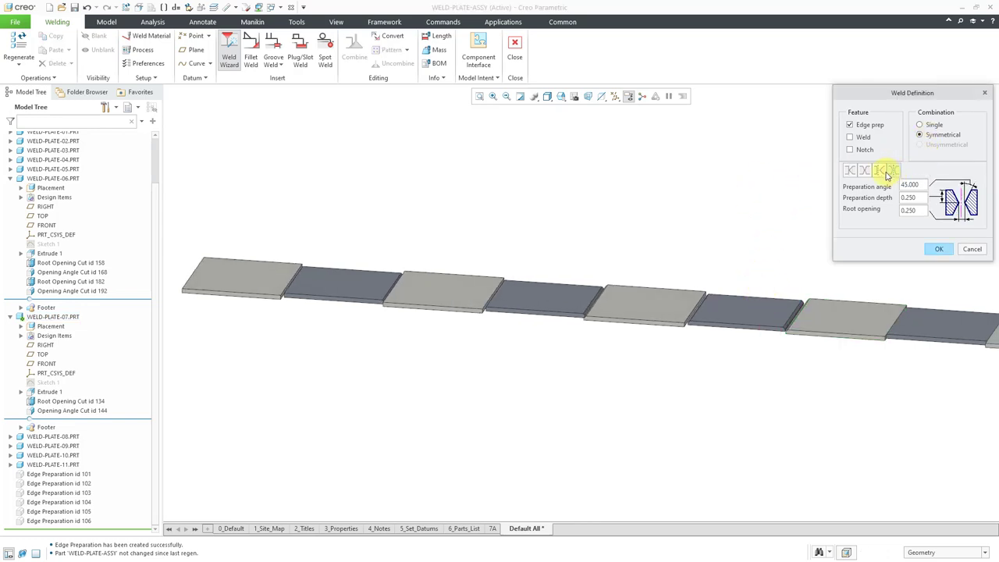